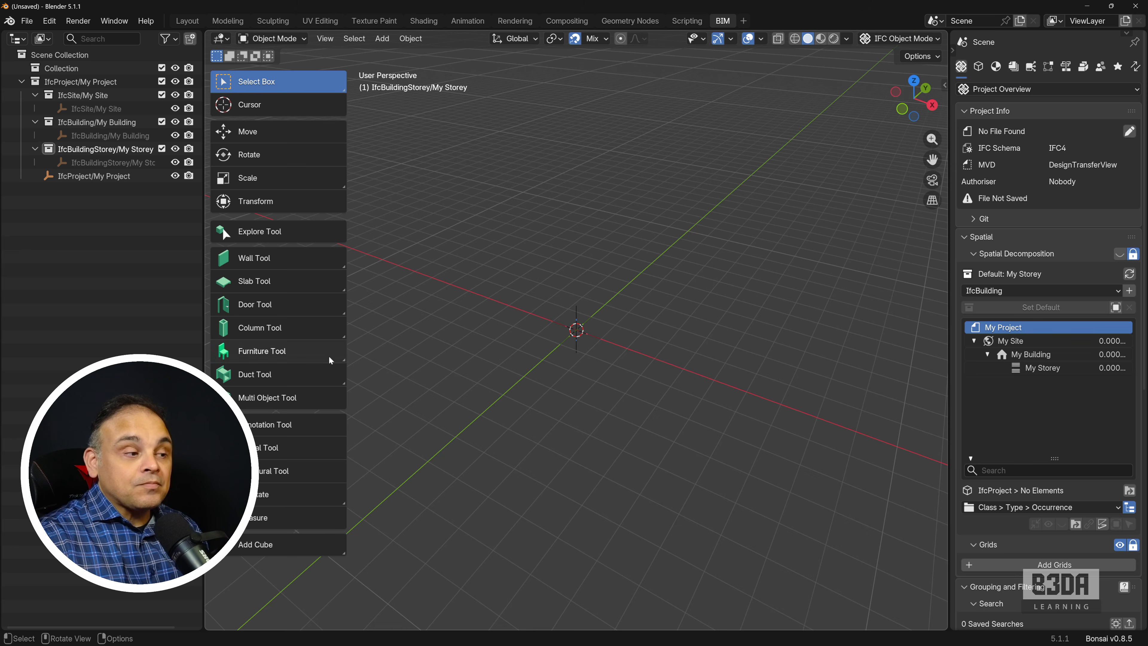
Step: Create a new IFC project with the New Project Wizard, using the IFC4 Demo Template
click(321, 351)
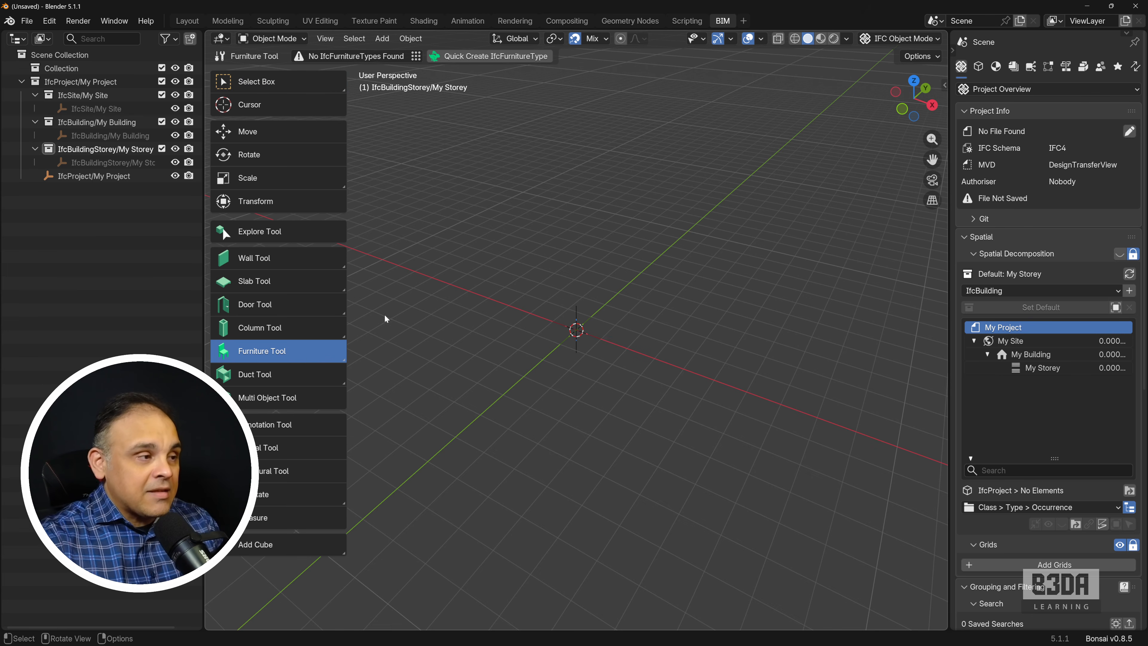
click(28, 21)
mouse_move(40, 40)
click(262, 88)
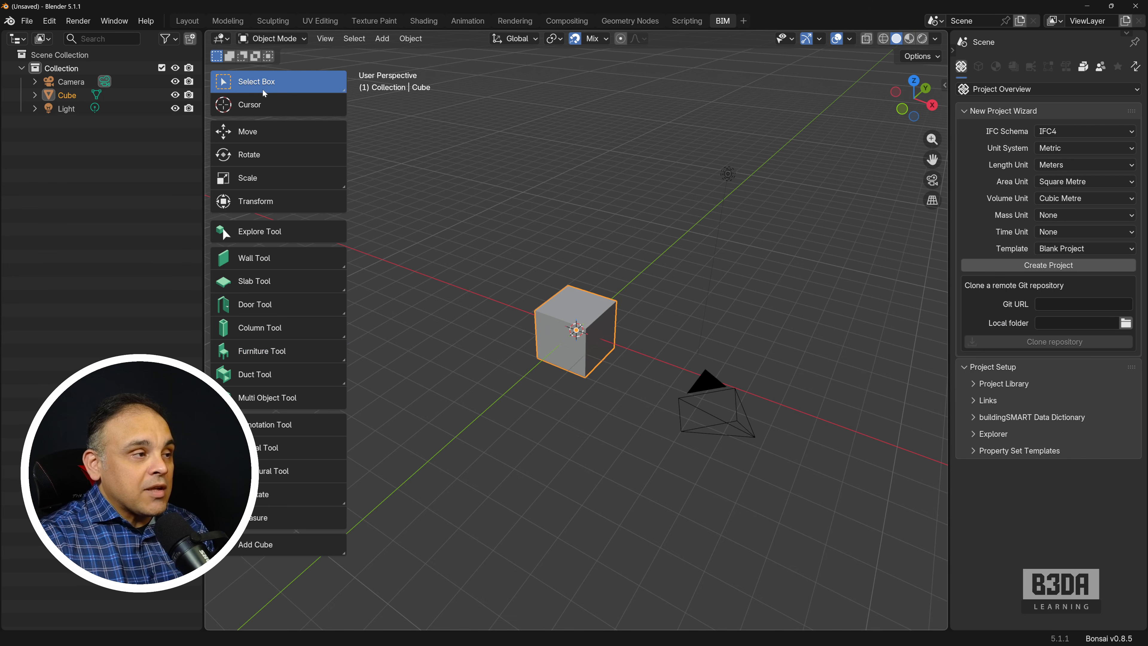
click(1085, 248)
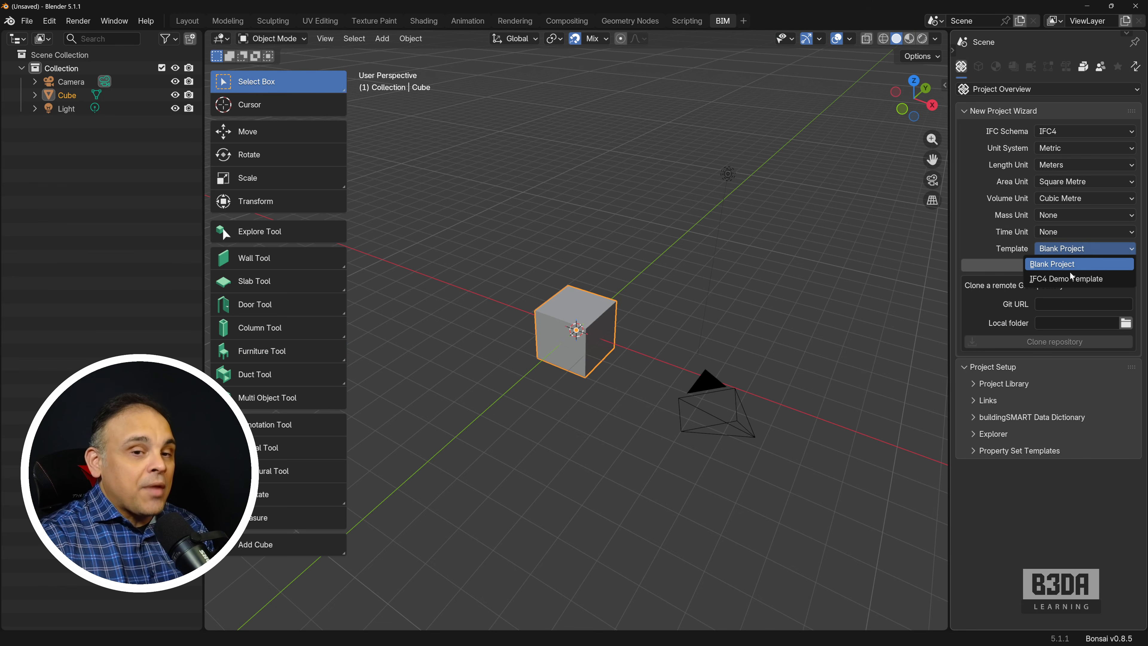
click(1059, 278)
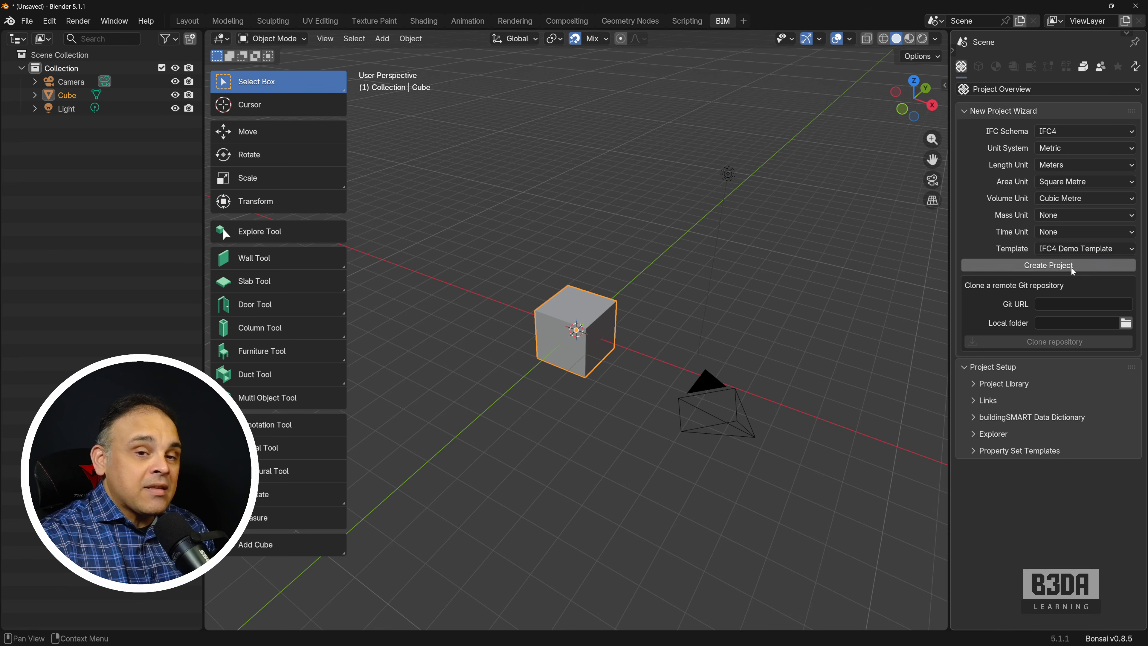
click(1070, 266)
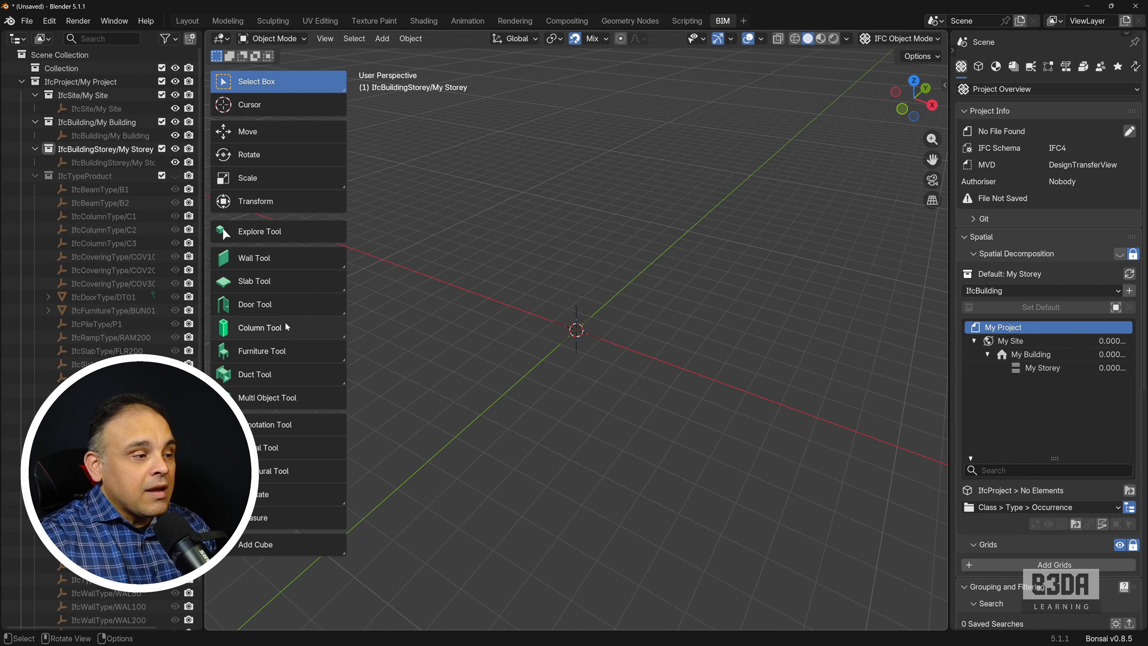
Step: Place one BUN01 furniture occurrence near the origin using the Furniture Tool, and end placement after that single object
click(278, 356)
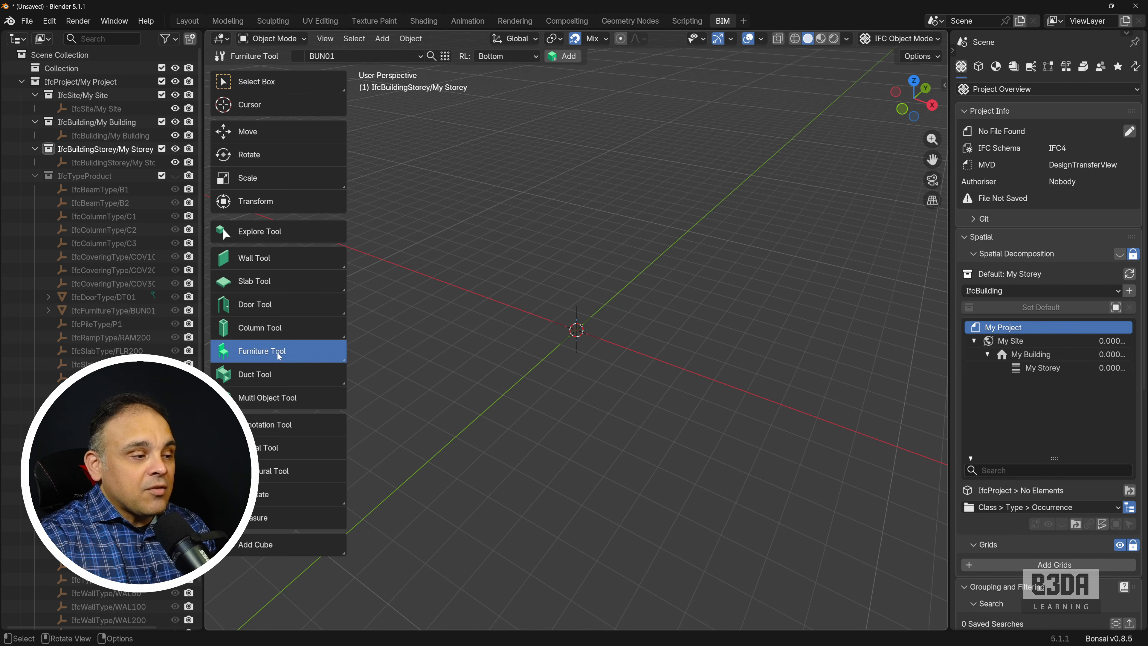
click(403, 53)
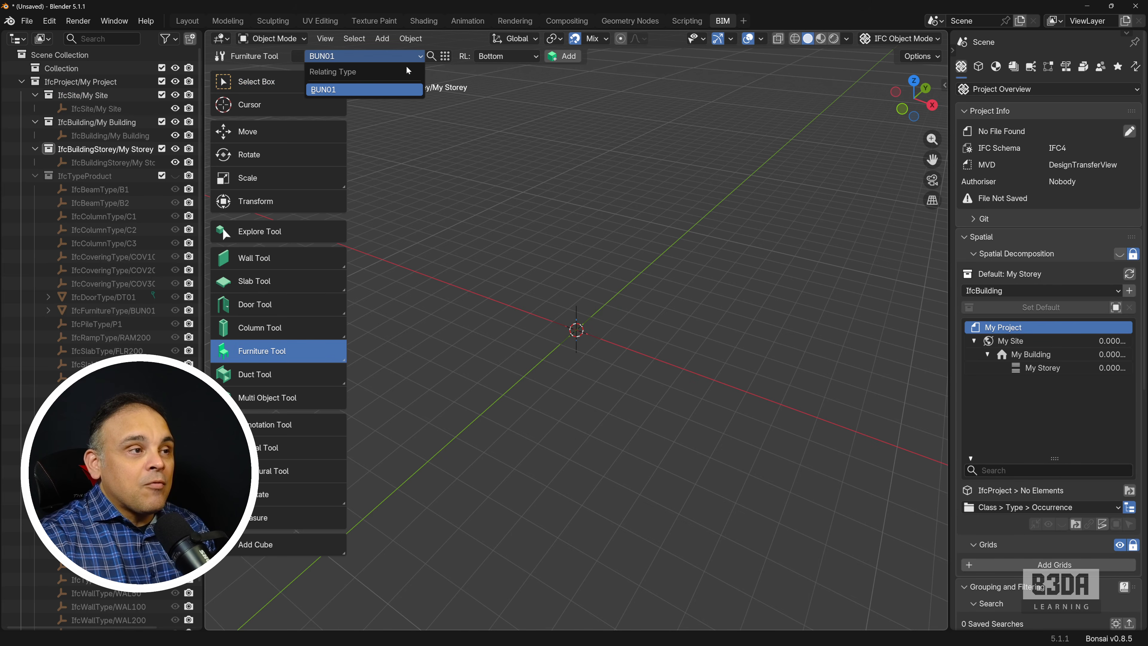
click(382, 94)
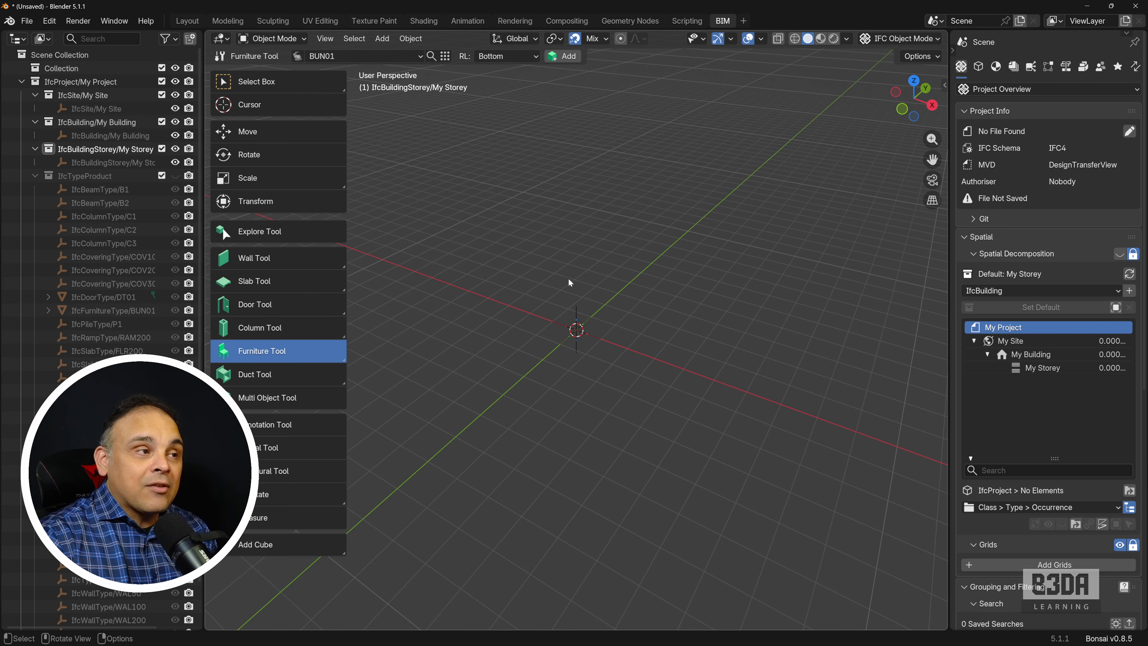
key(shift+a)
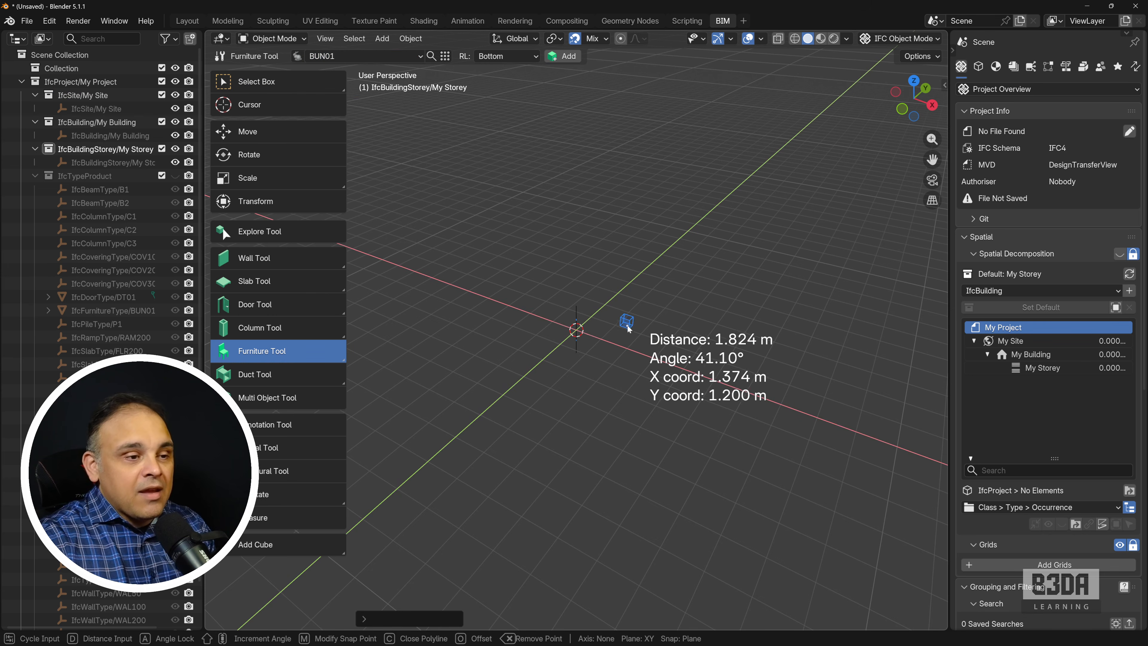
click(647, 325)
scroll(657, 331, up, 4)
shift+middle_drag(724, 323, 568, 308)
scroll(568, 308, up, 3)
scroll(568, 308, up, 2)
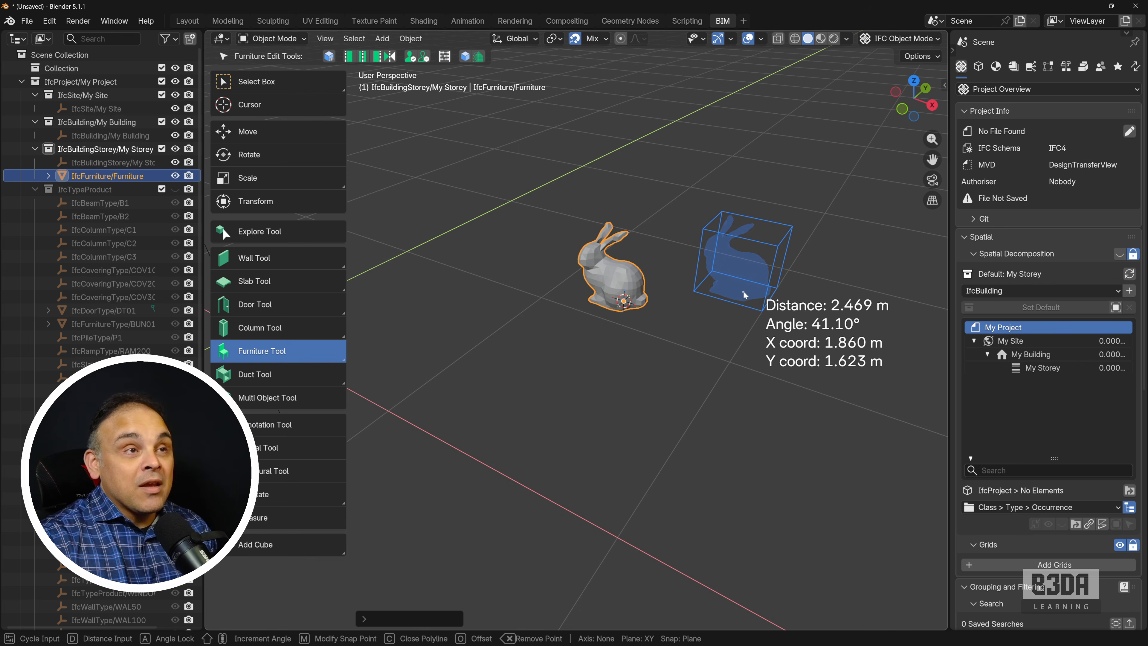
key(Escape)
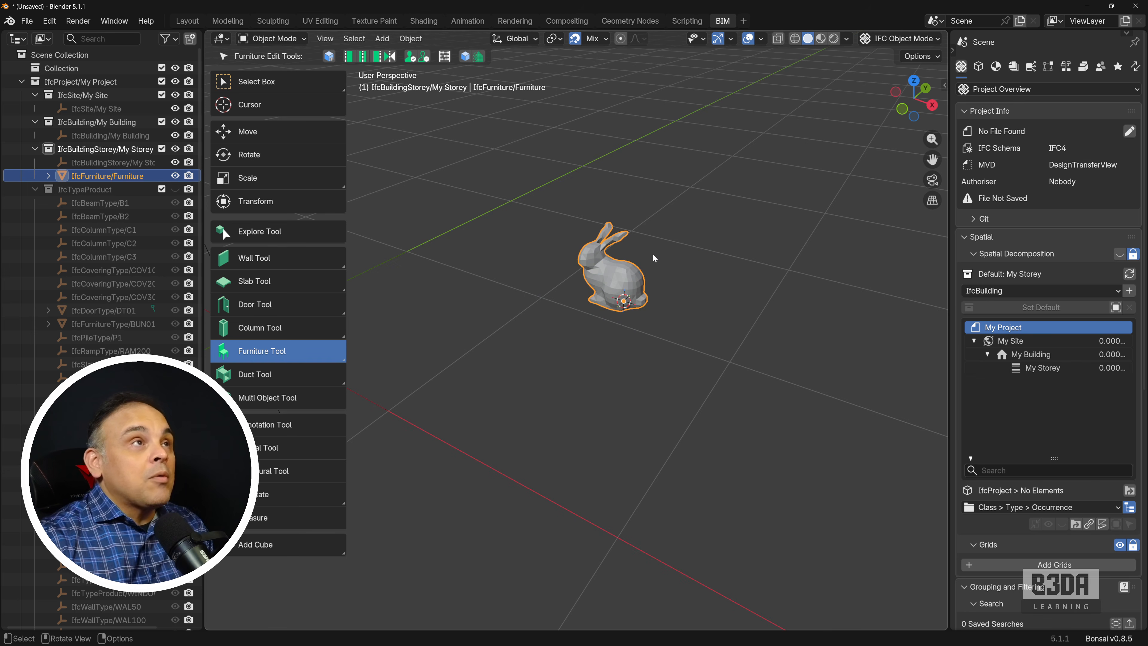
Step: Switch to the browser and select only f0305_chair_waiting_room_single.ifc among the download files for the F0305 waiting room chair, then return to Blender
drag(749, 0, 645, 47)
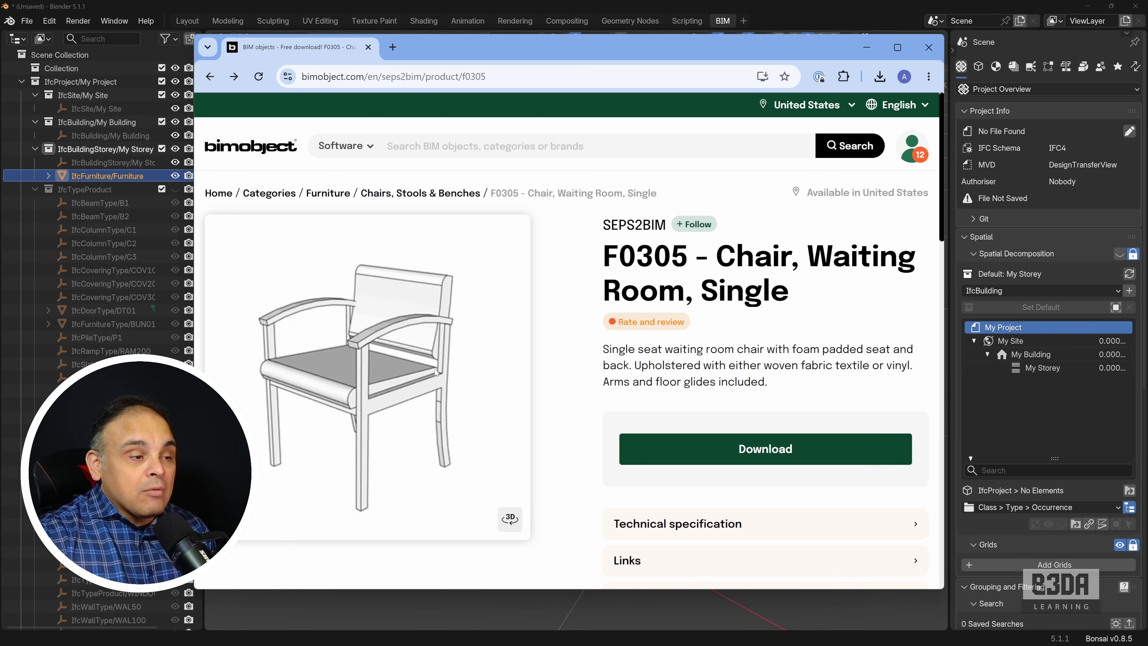
click(768, 449)
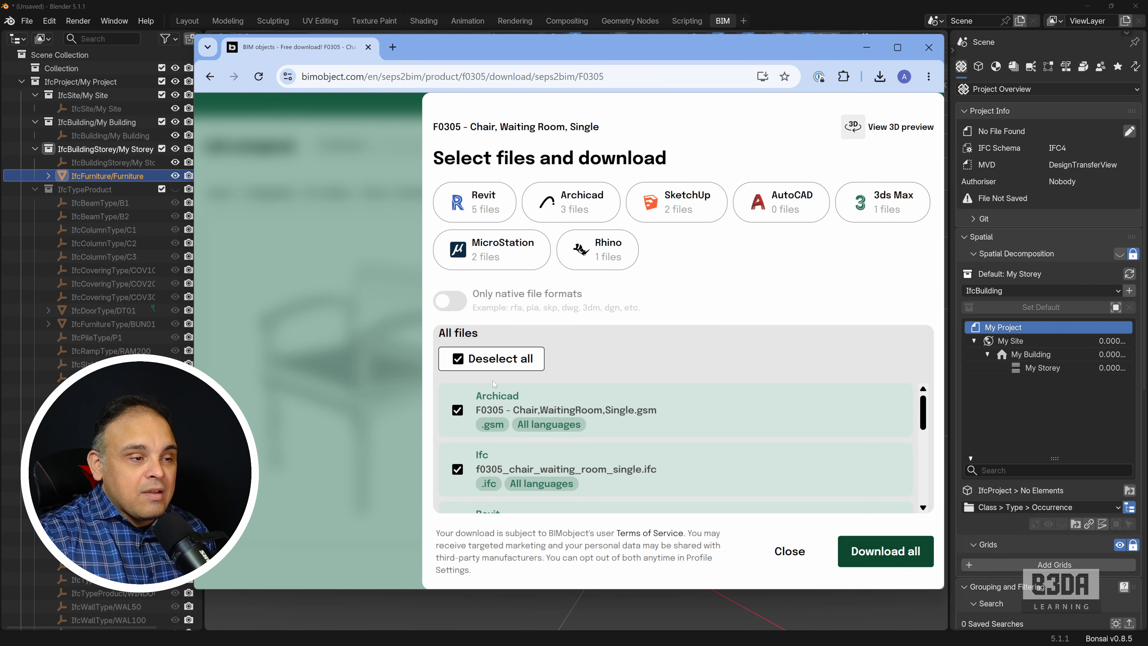
click(458, 359)
click(458, 469)
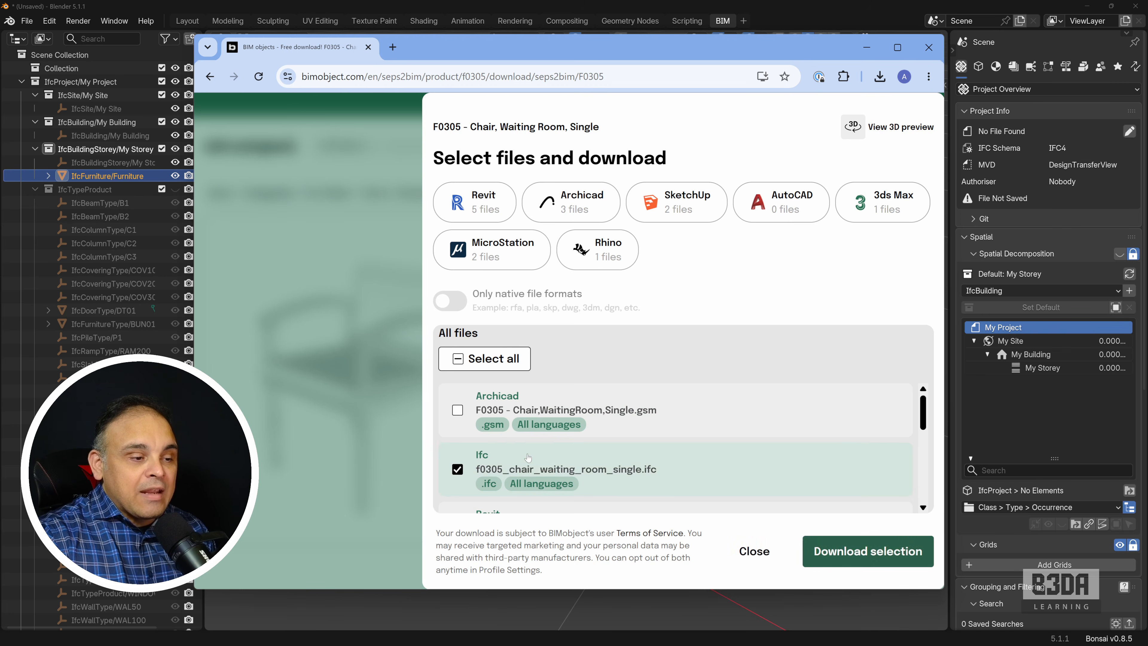
scroll(526, 459, down, 2)
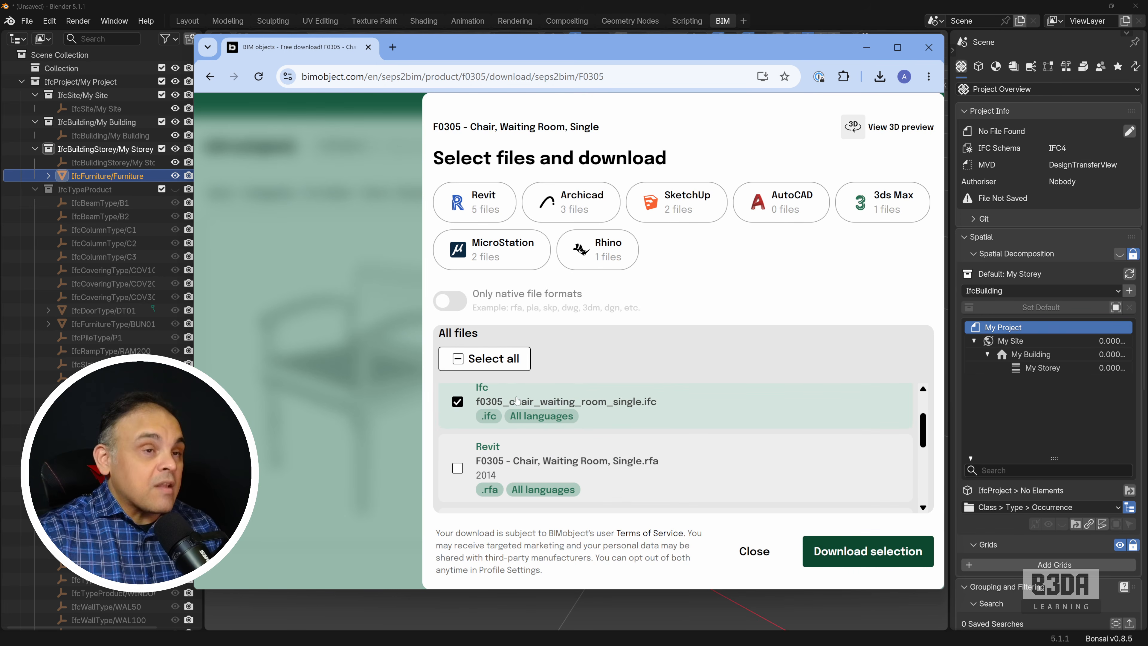
drag(593, 52, 698, 0)
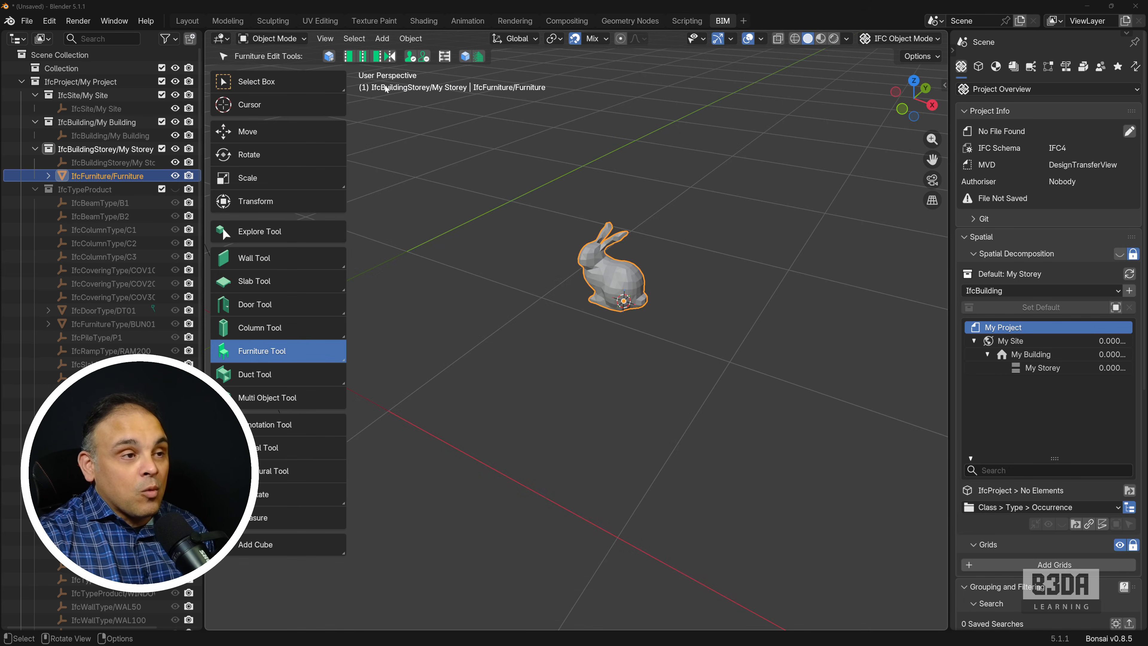
Step: Start a new Metric (m) IFC project
click(27, 22)
mouse_move(63, 40)
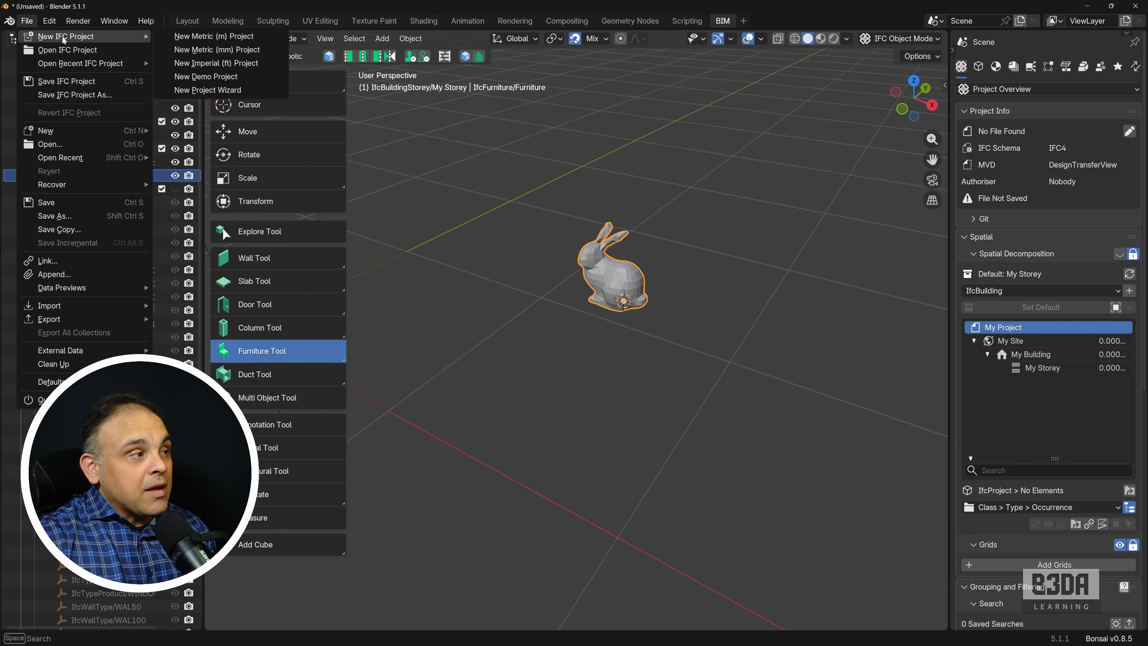
click(243, 37)
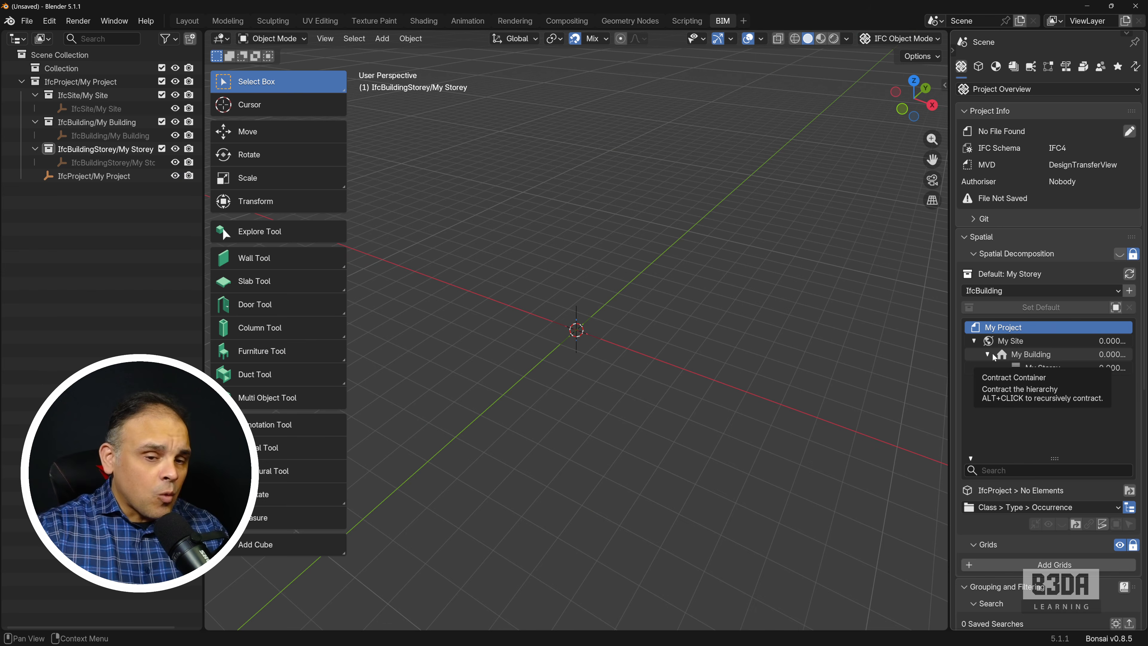
Step: Upgrade f0305_chair_waiting_room_single.ifc to IFC4 and load the resulting f0305_chair_waiting_room_single-IFC4.ifc as the custom project library
scroll(1075, 412, down, 15)
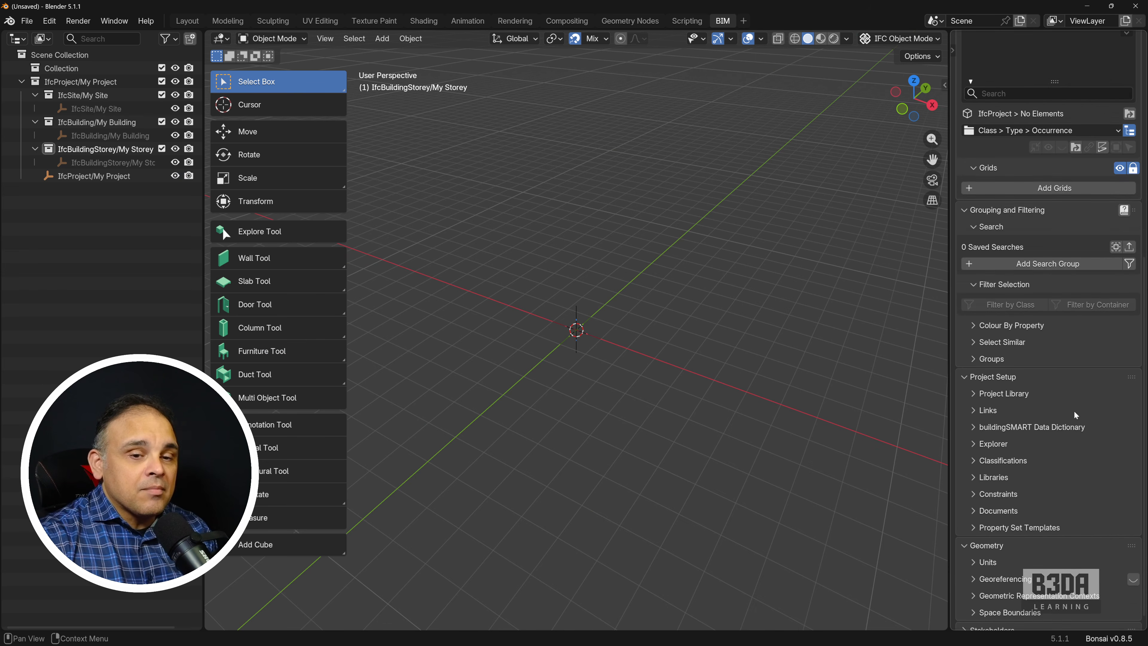
scroll(1073, 410, up, 15)
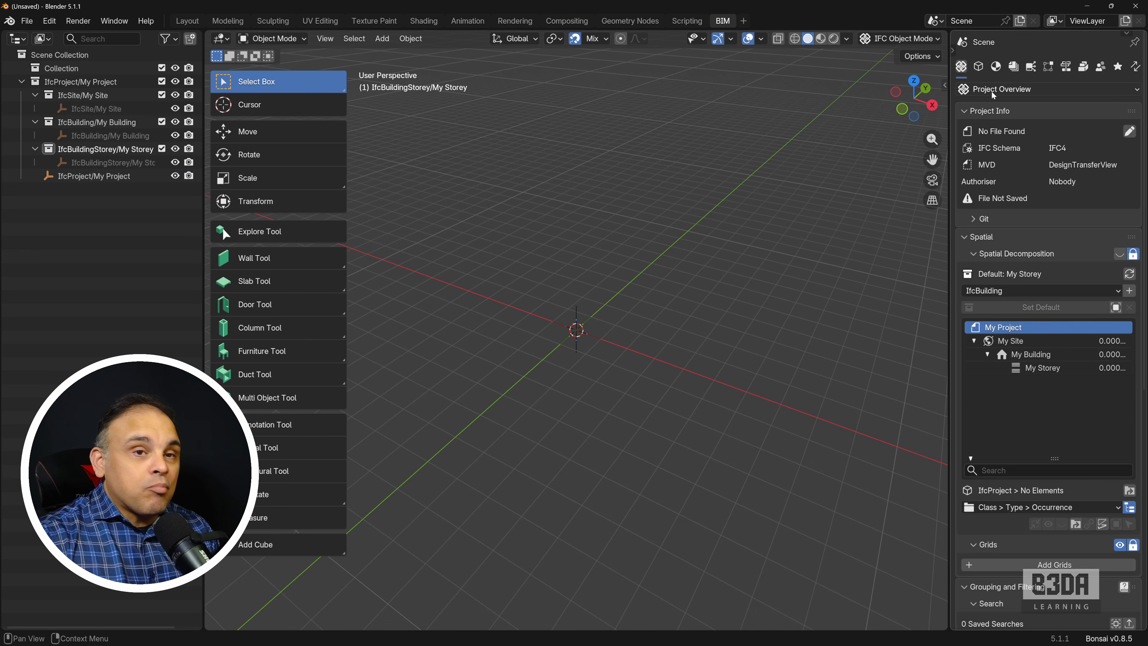
scroll(1042, 325, down, 13)
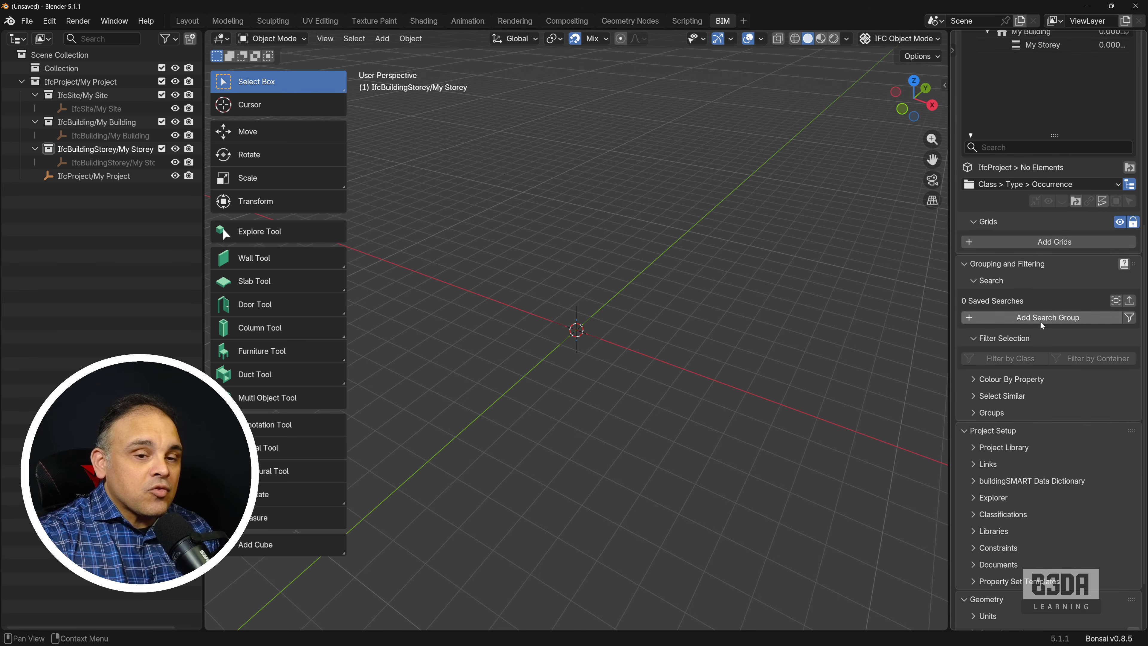
scroll(1040, 325, down, 3)
click(988, 386)
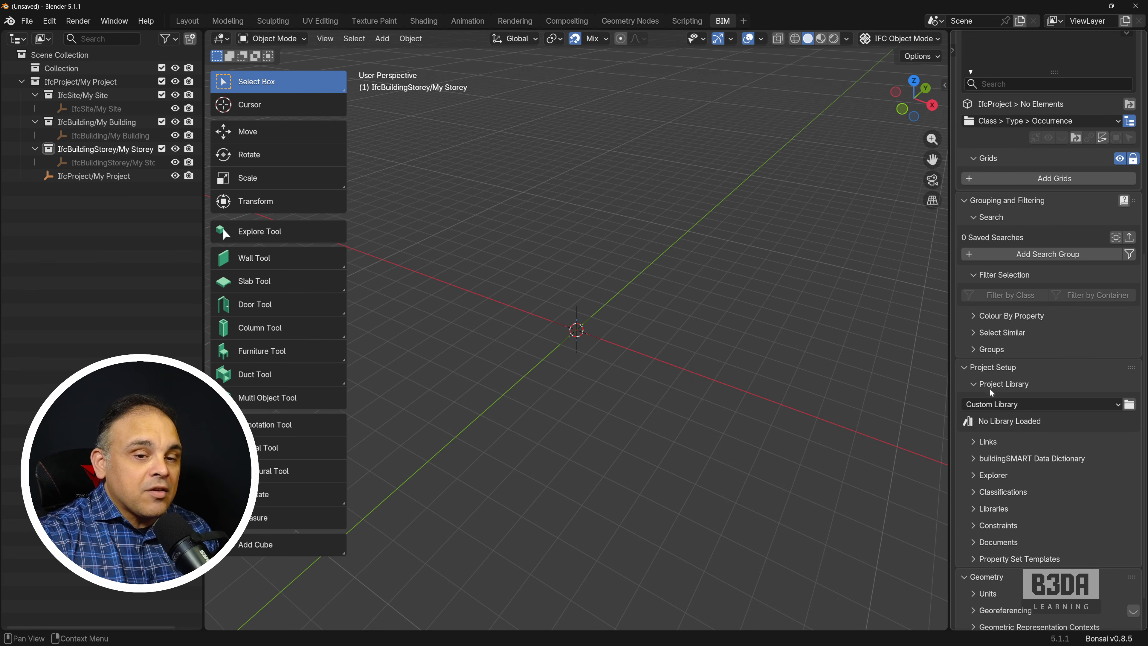
click(1129, 405)
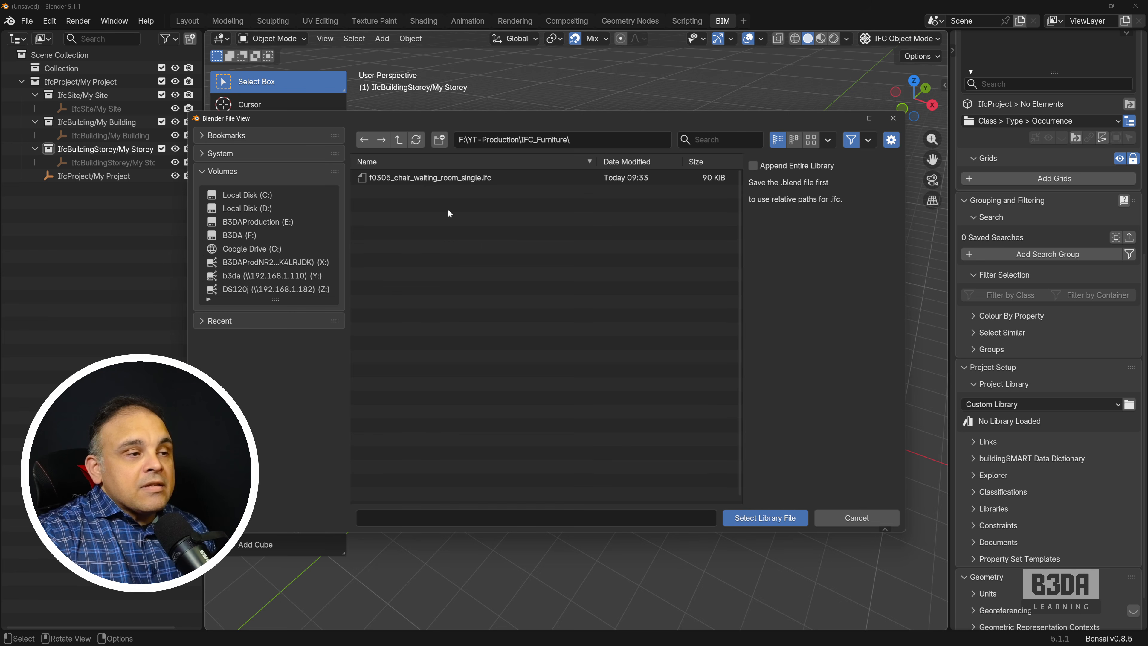
click(435, 178)
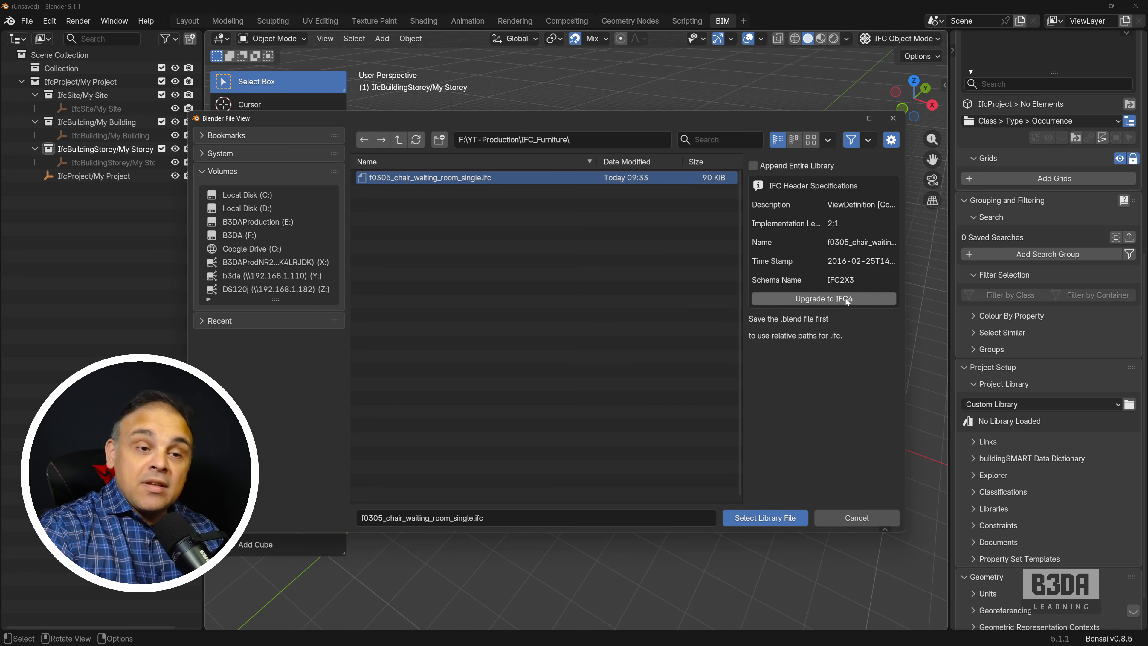
click(819, 299)
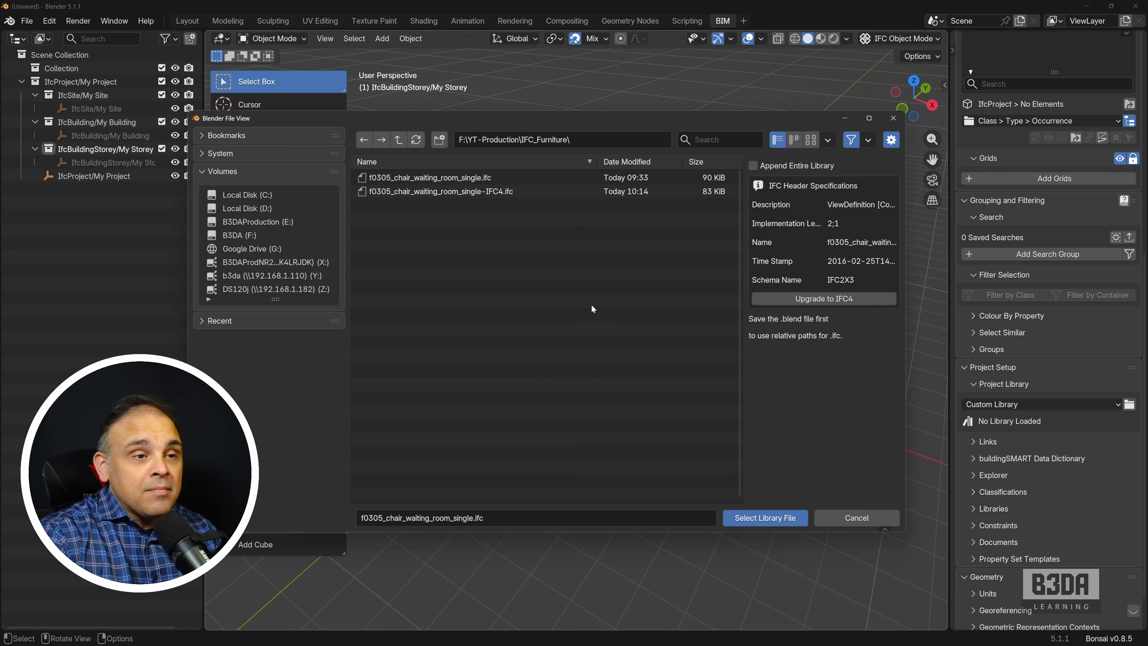
click(443, 191)
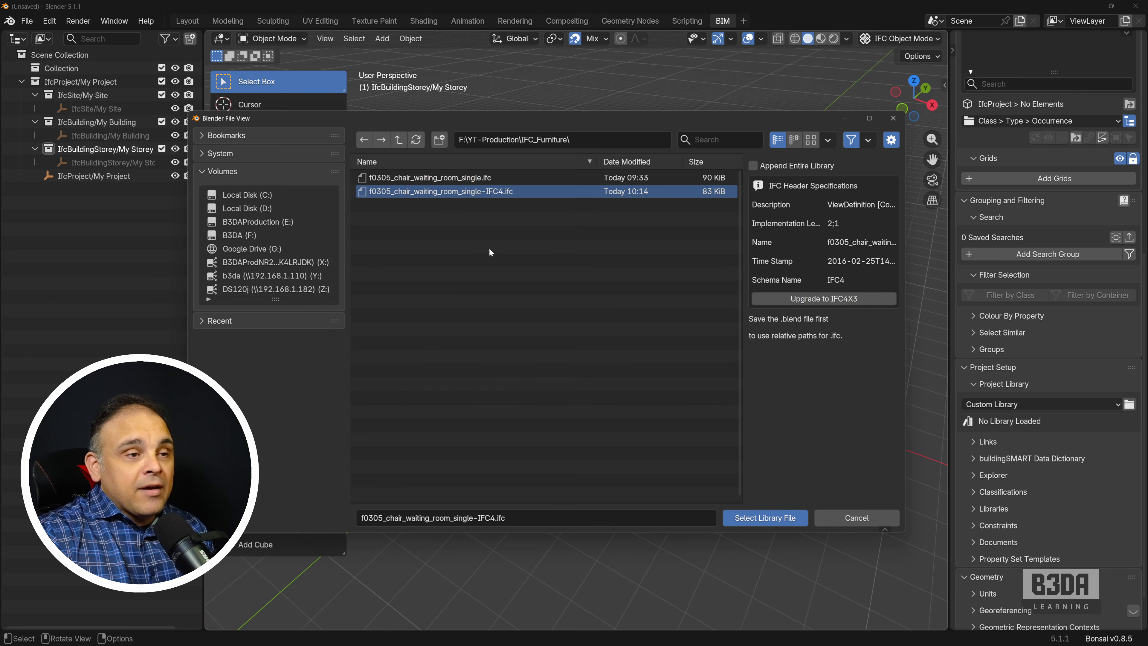
click(767, 518)
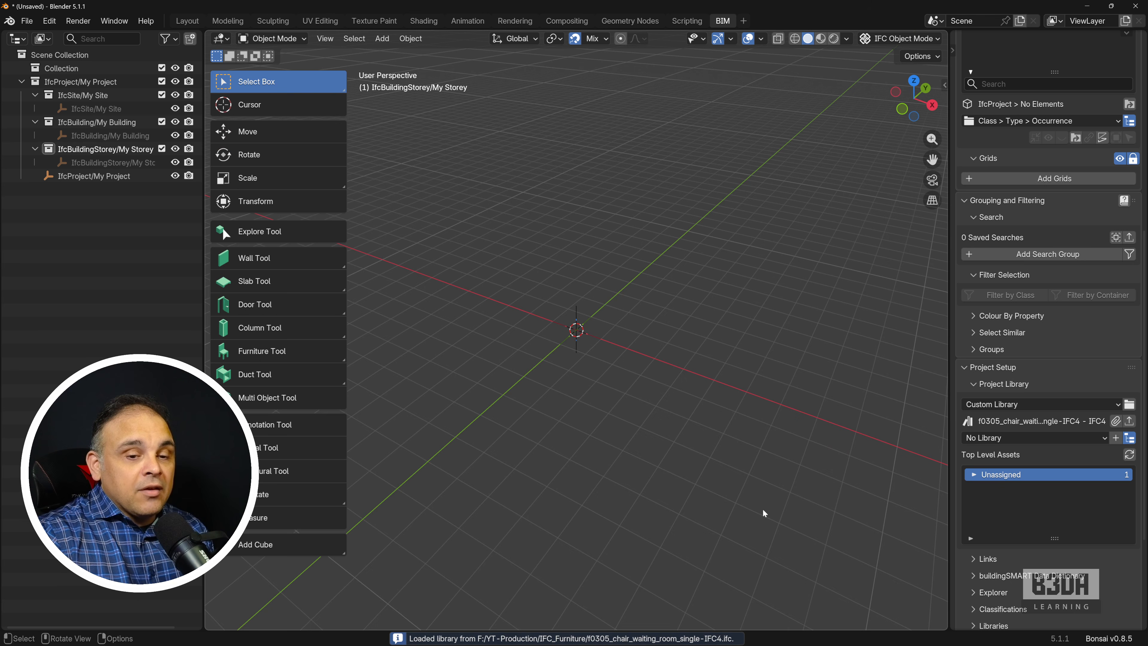
Step: Append the furnishing element type "F0305 - Chair, Waiting Room, Single" from the library's unassigned assets and select it in the project hierarchy
click(976, 478)
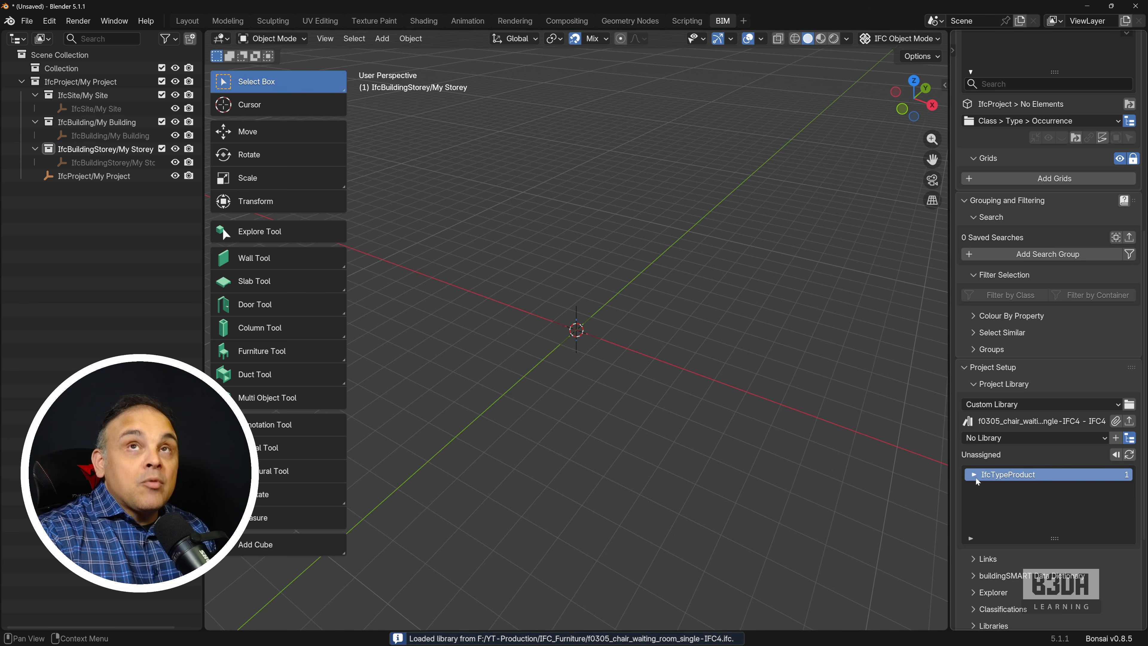
click(976, 478)
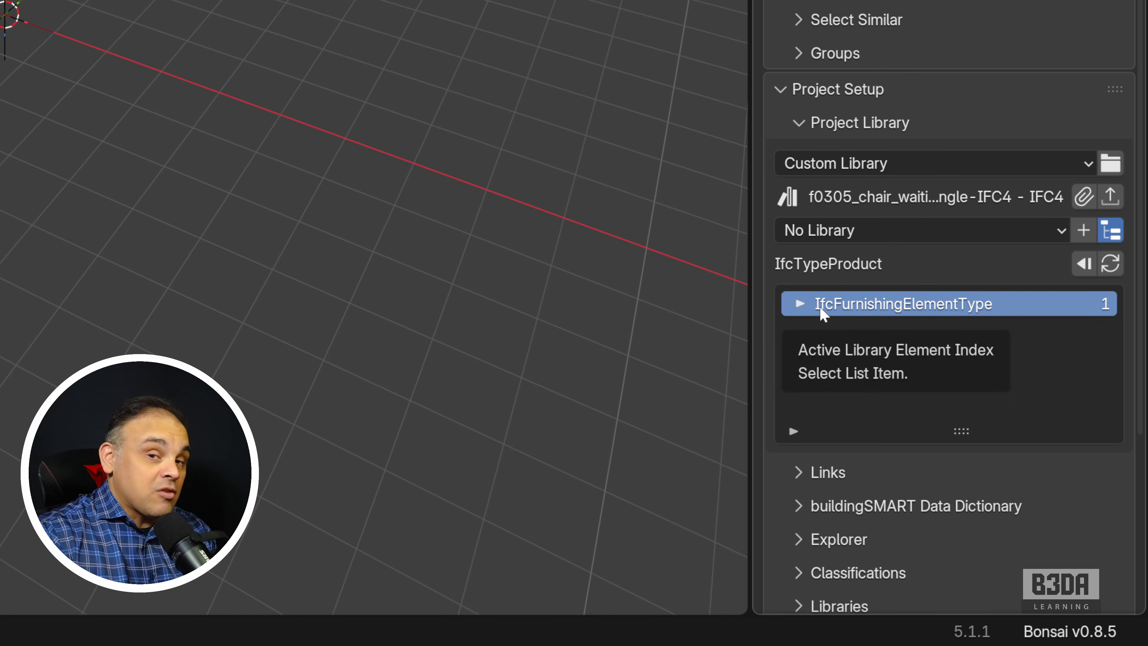
click(802, 309)
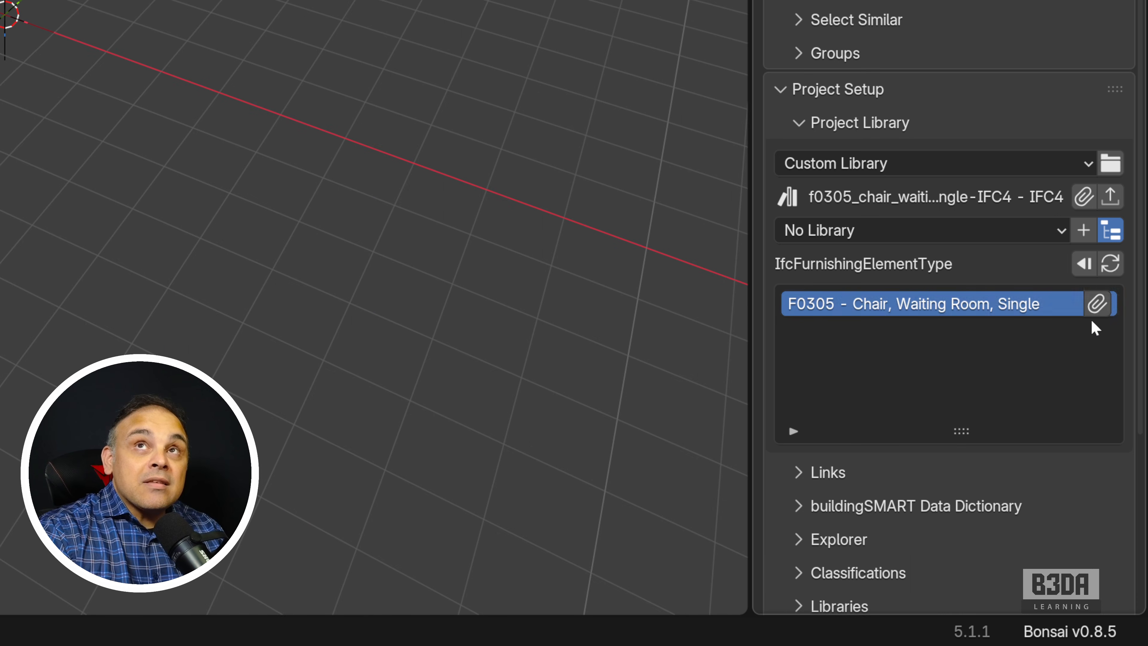
click(1097, 308)
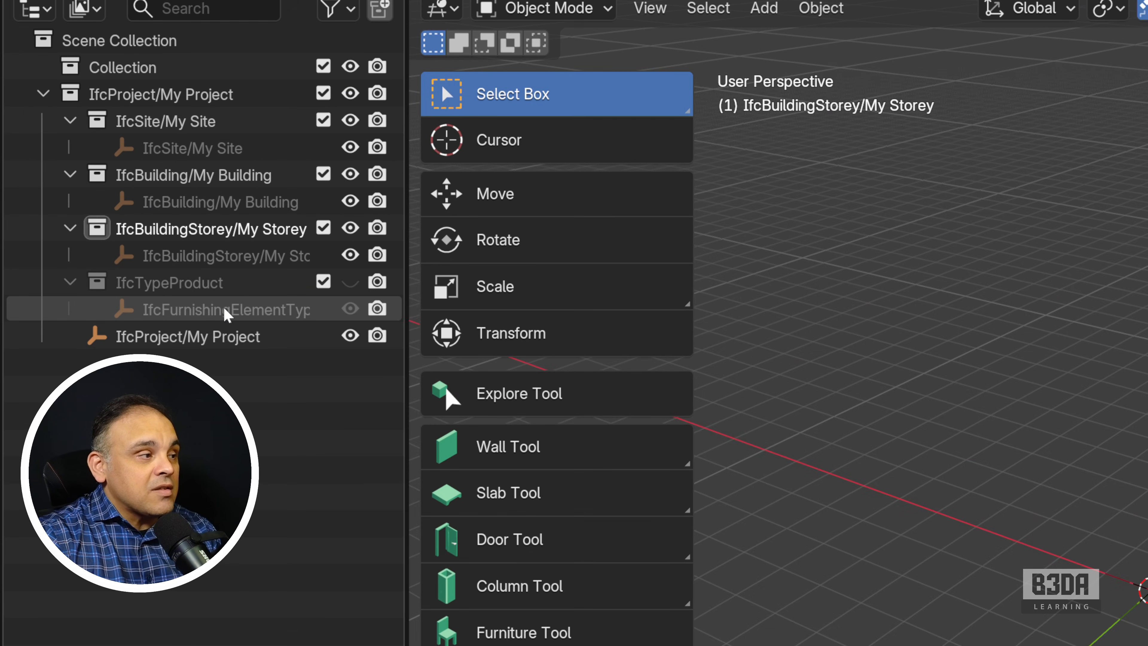
click(105, 190)
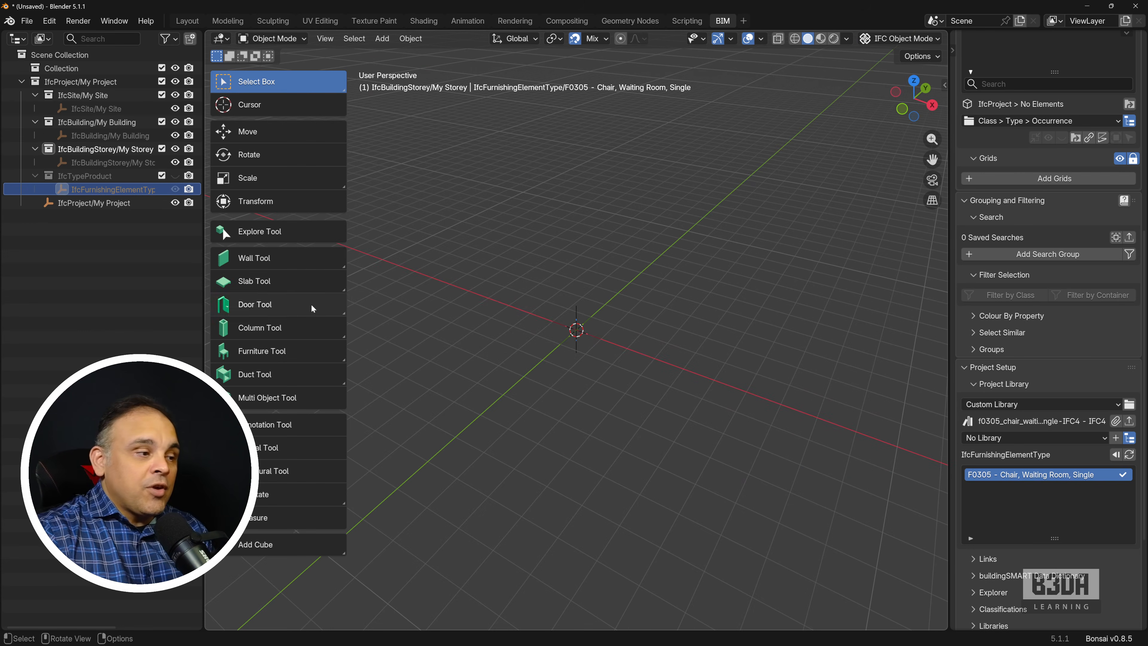
Step: Check with the Furniture Tool and its Type Manager whether the appended chair type is available for placement
click(308, 351)
click(391, 55)
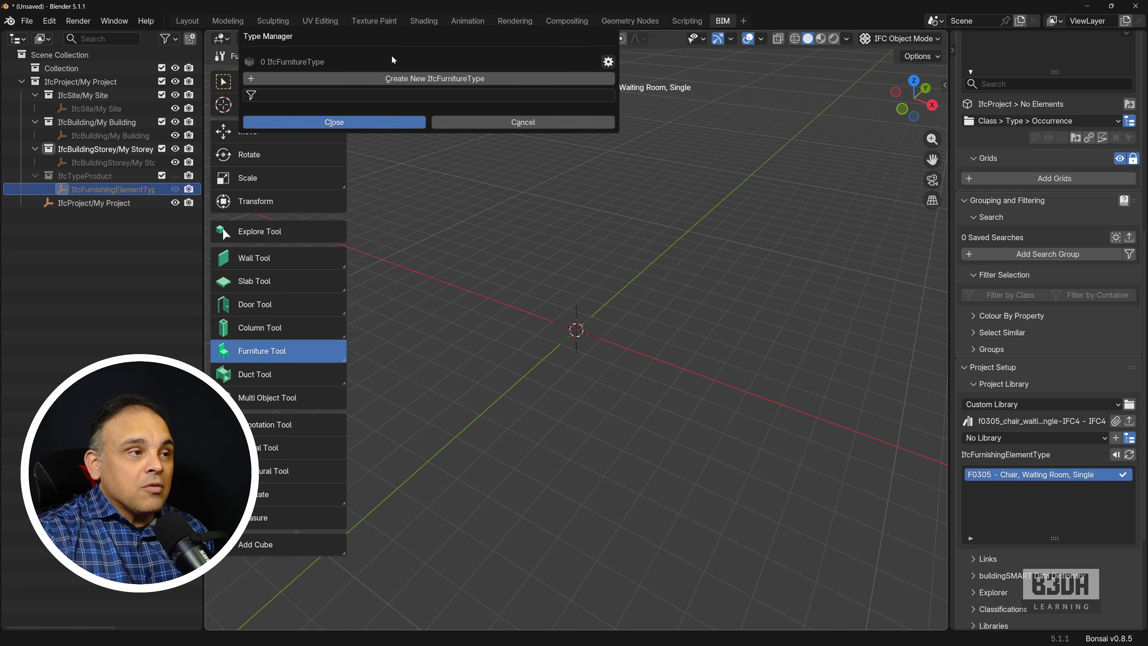
click(508, 121)
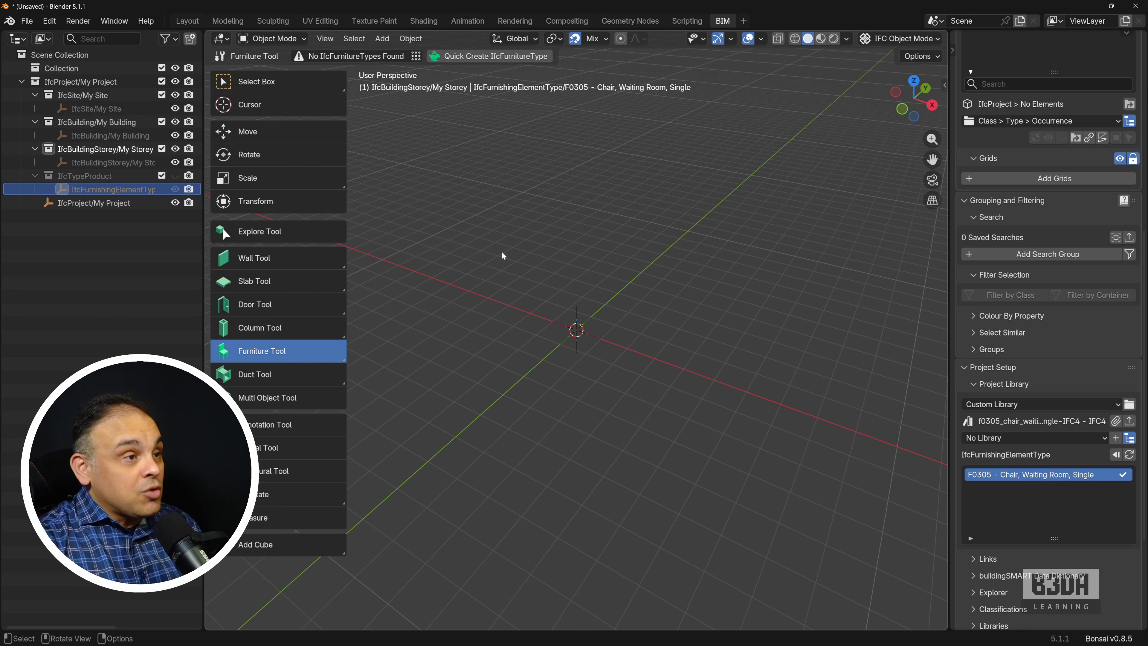
Step: Open f0305_chair_waiting_room_single-IFC4.ifc from F:\YT-Production\IFC_Furniture\ as the IFC project in a fresh session
click(28, 23)
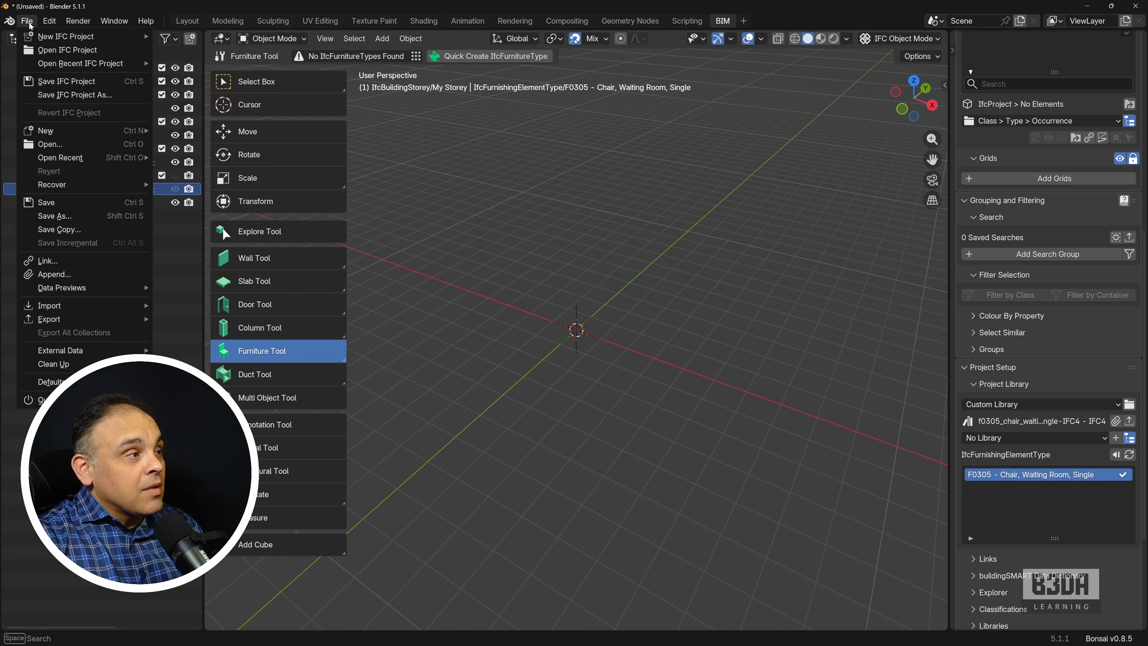
click(122, 47)
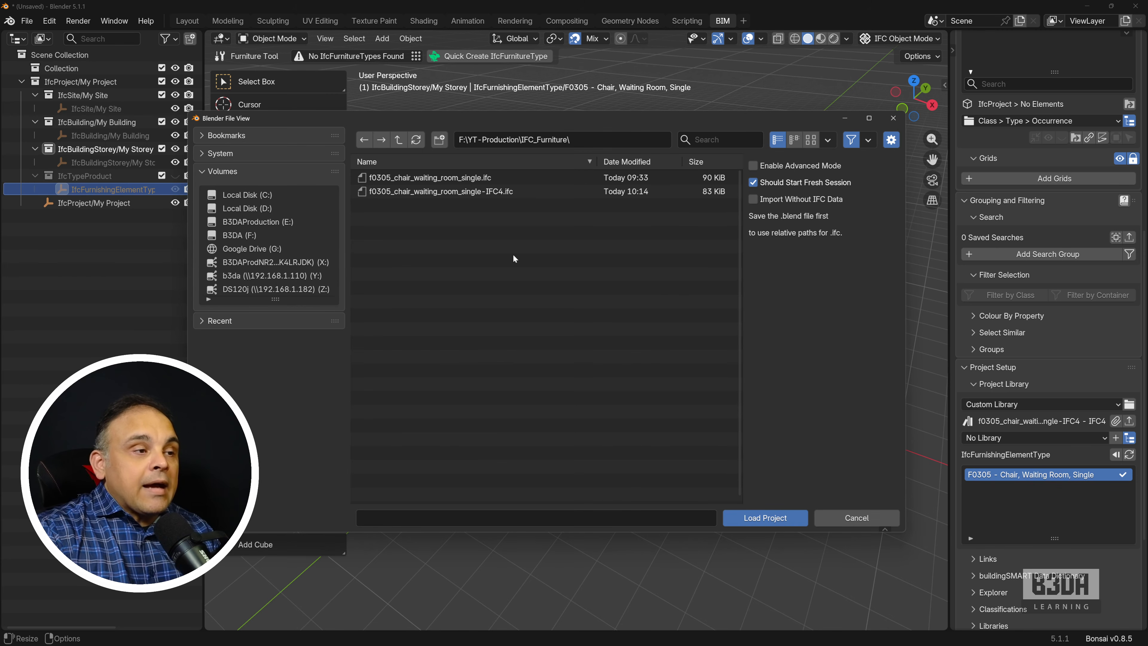
click(457, 192)
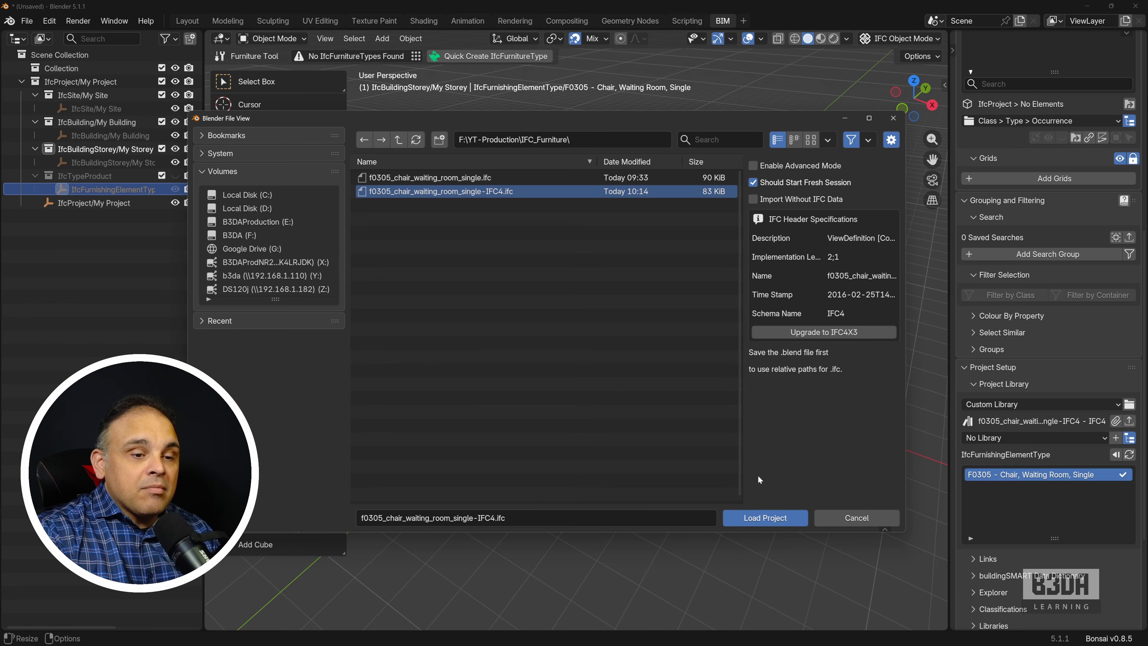
click(766, 518)
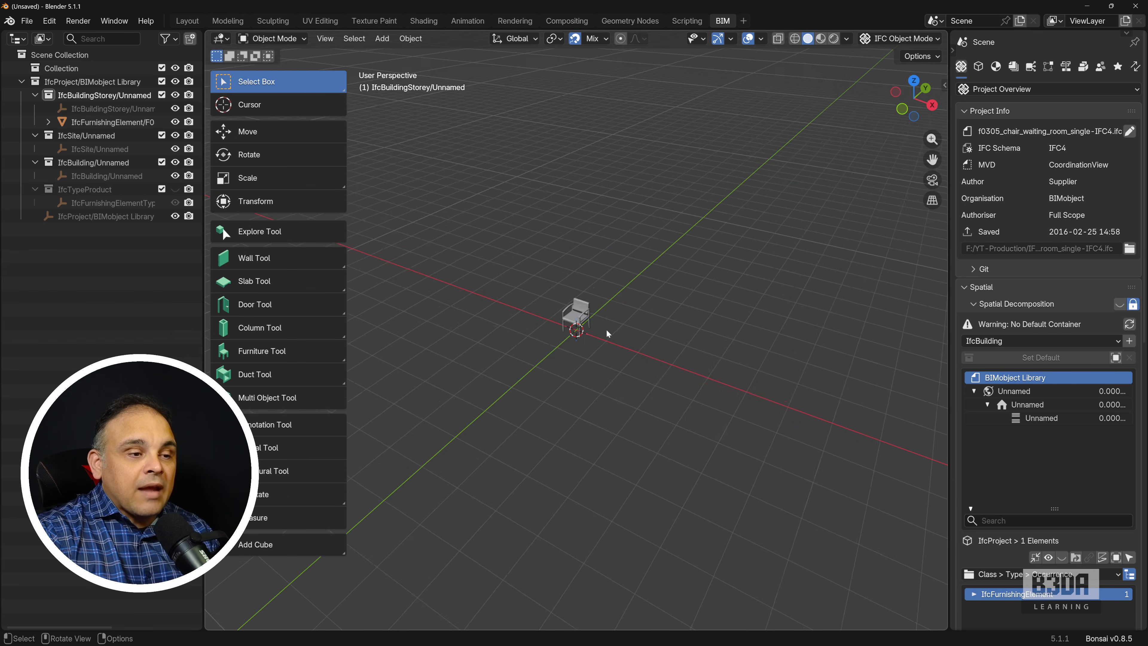
Step: Select the waiting room chair and reassign its IFC class to IfcFurniture with the predefined type CHAIR
scroll(606, 328, up, 9)
middle_drag(610, 337, 534, 322)
click(532, 321)
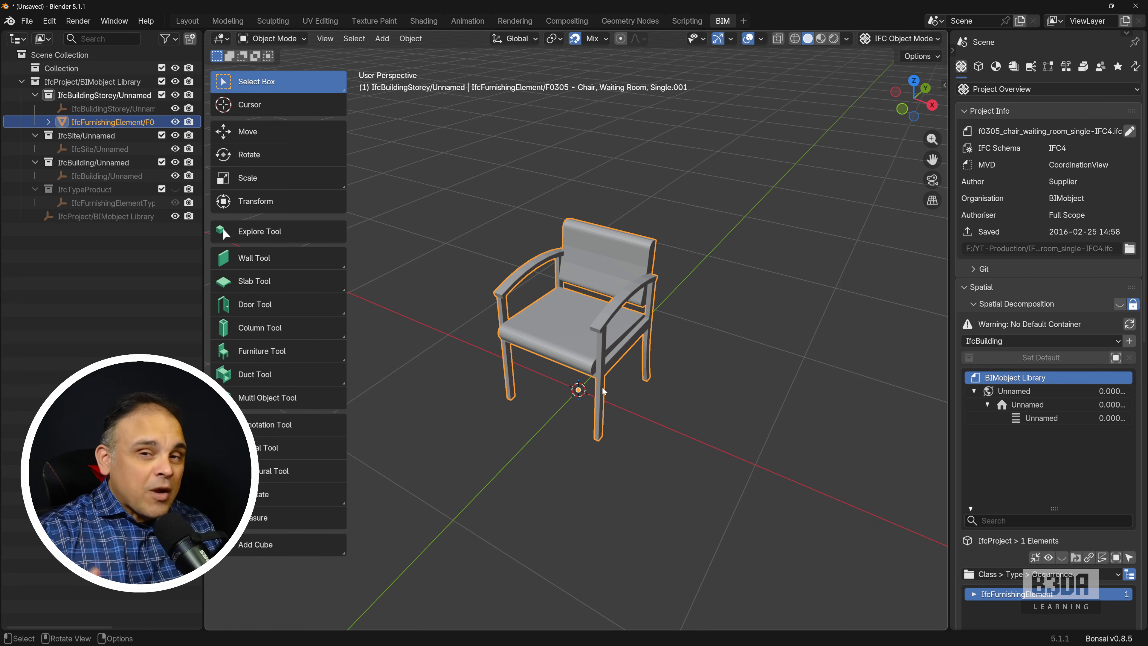
click(979, 67)
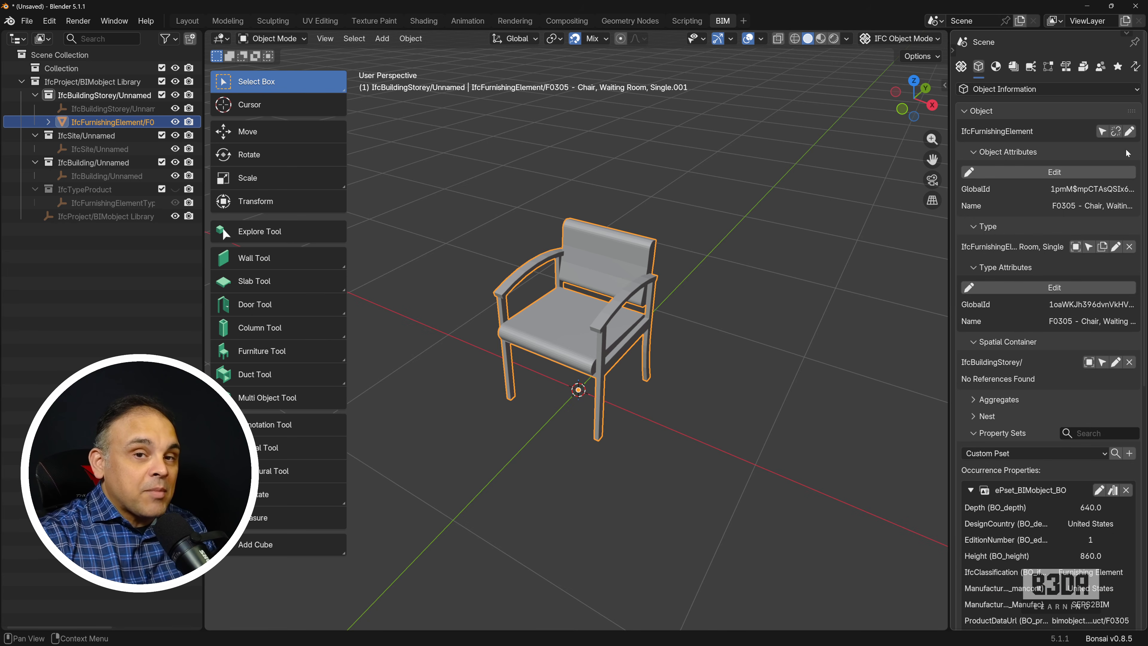
click(1130, 132)
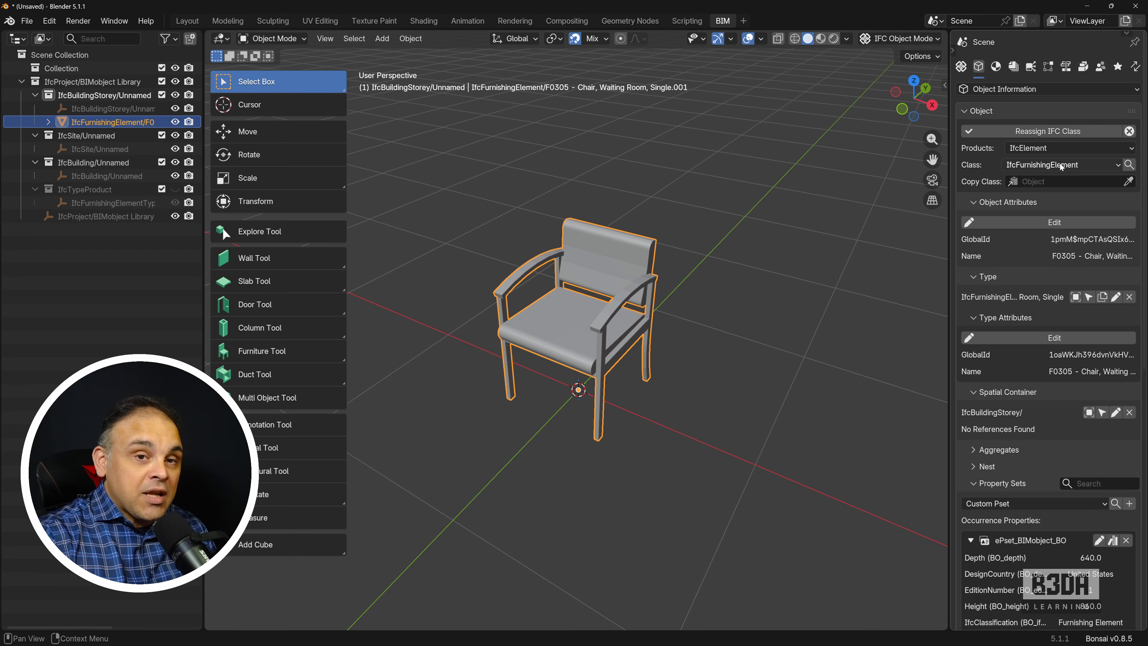
click(1047, 165)
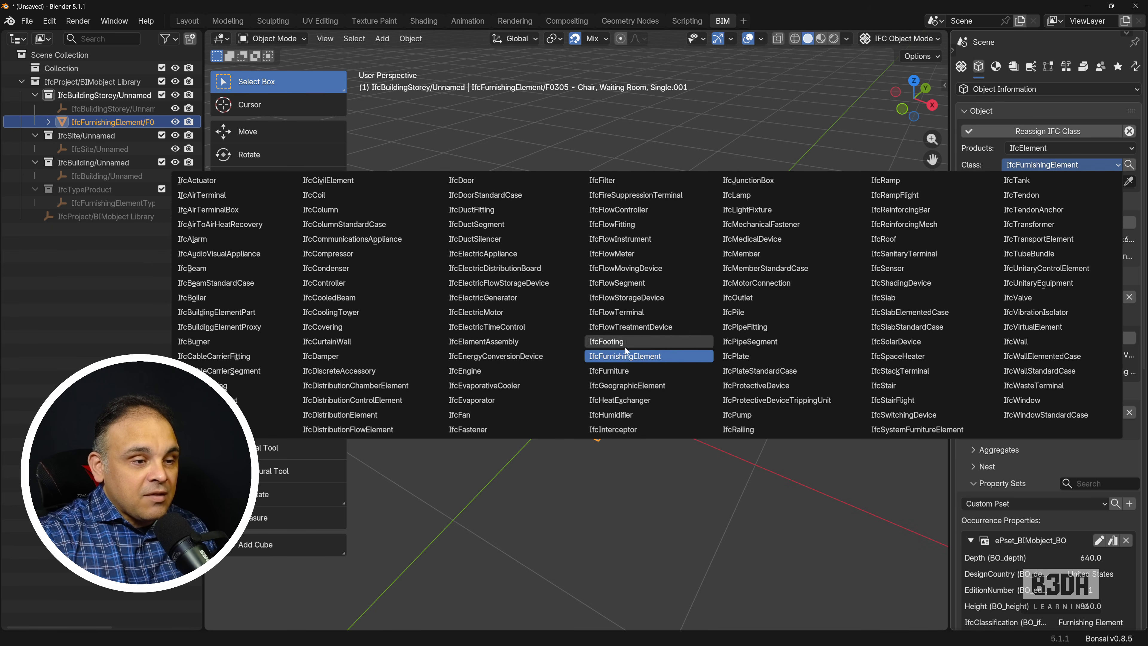
click(617, 371)
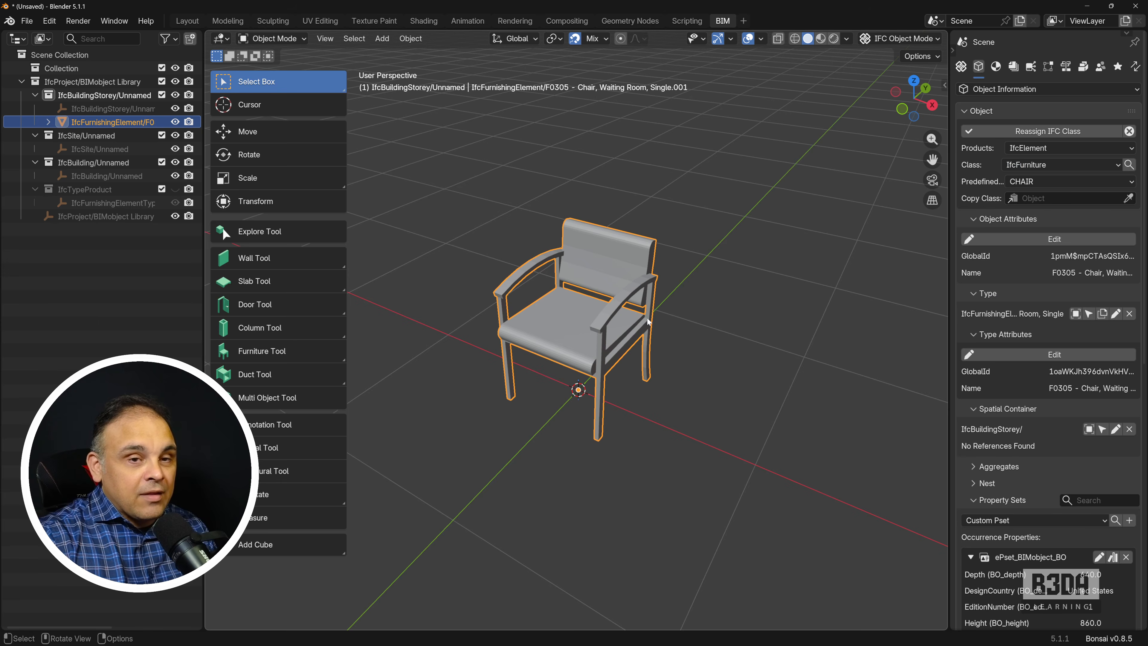
click(1034, 131)
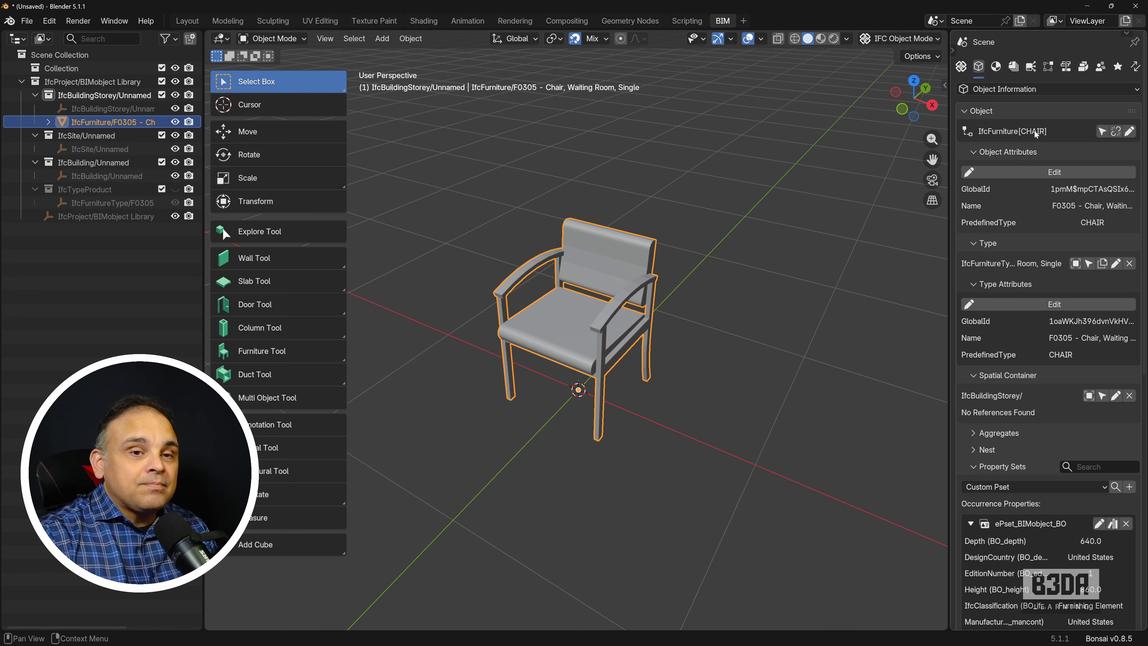
Step: Check the relating types offered by the Furniture Tool and choose "F0305 - Chair, Waiting Room, Single"
click(282, 352)
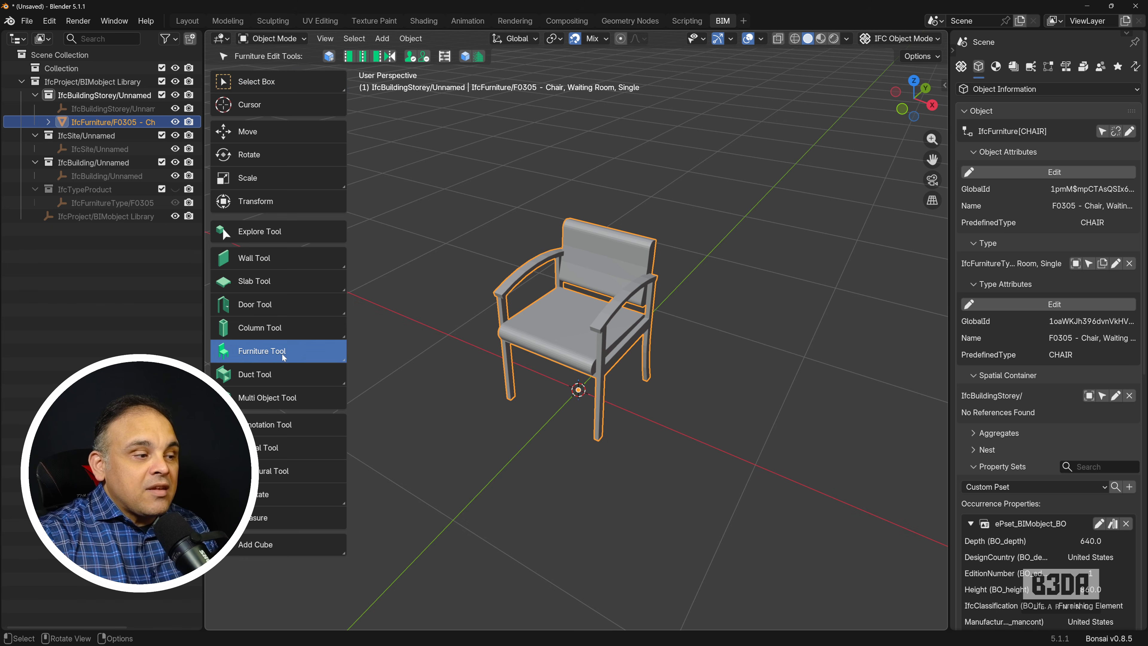
click(425, 356)
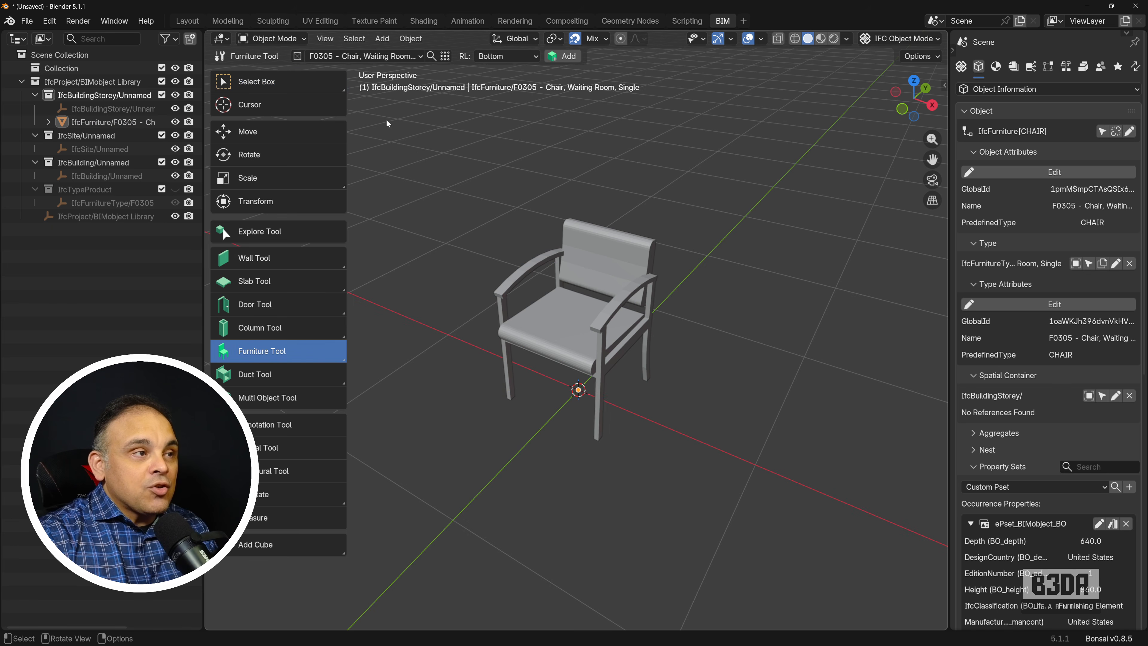
click(413, 55)
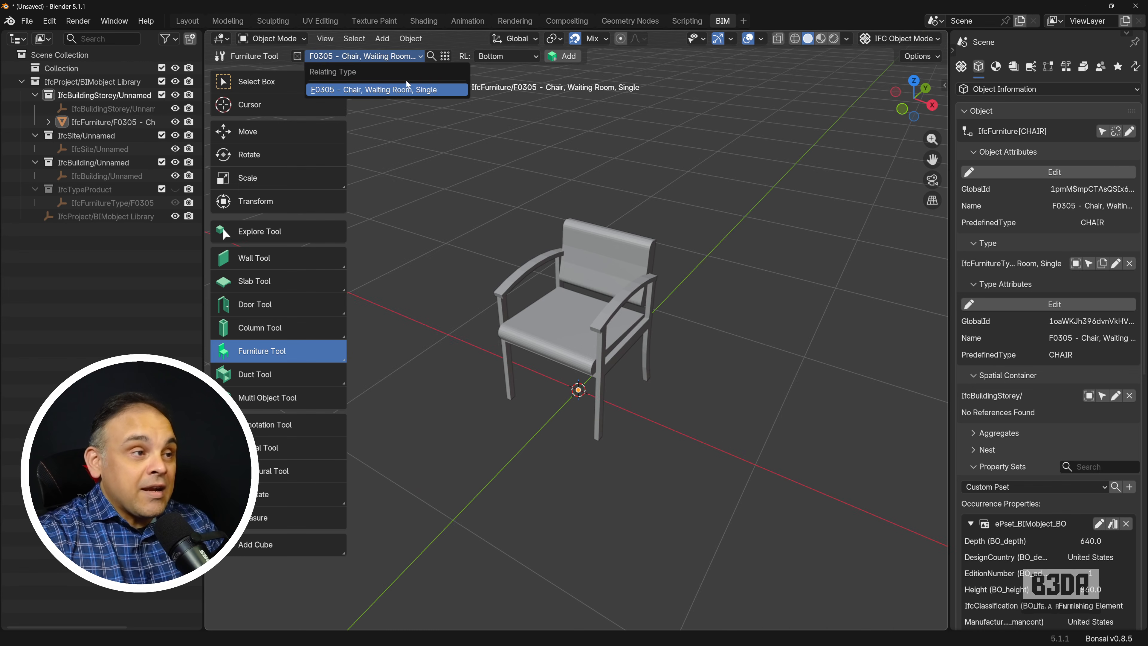
click(561, 179)
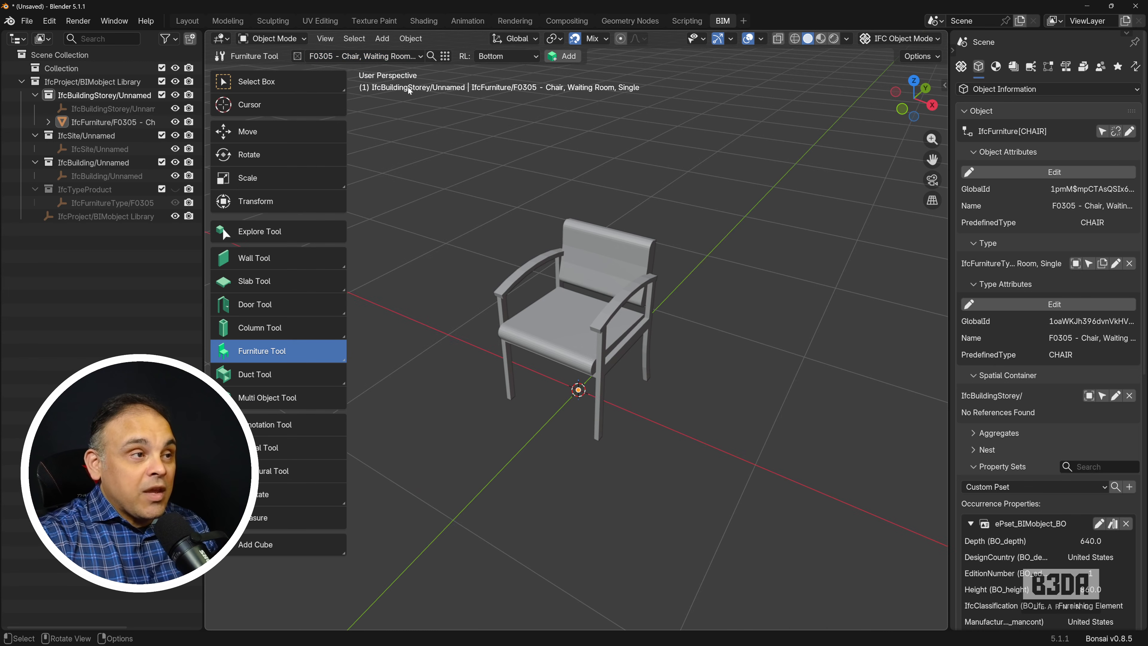
Step: Try placing an occurrence of the F0305 furniture type beside the chair using the No Geometry representation template
scroll(702, 334, down, 3)
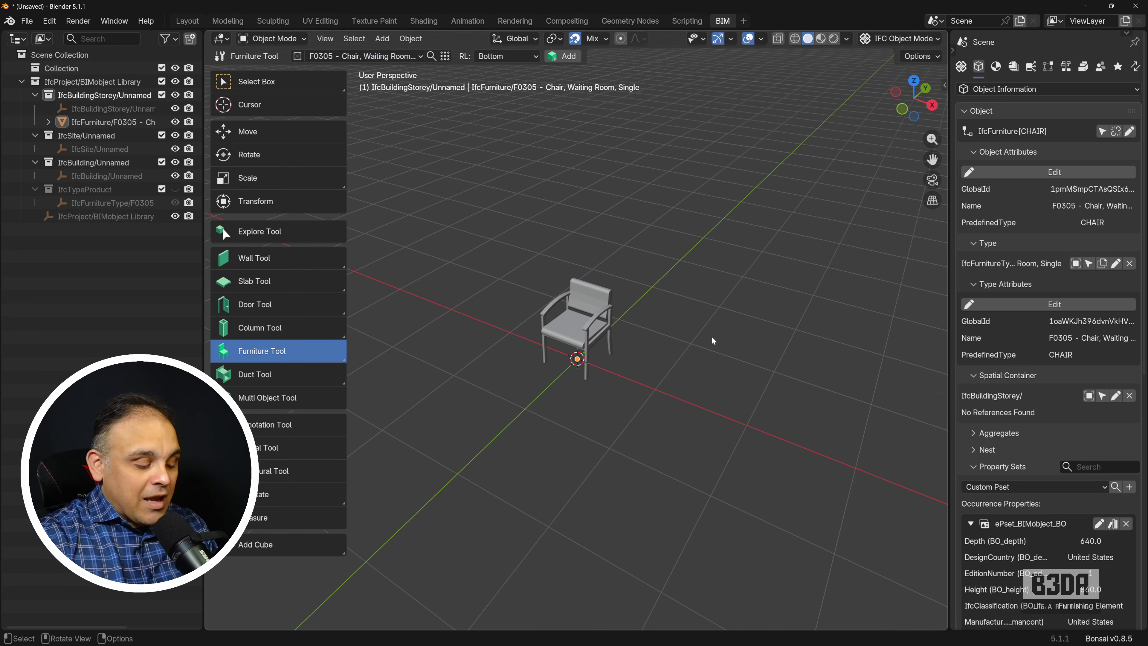
key(shift+a)
click(709, 368)
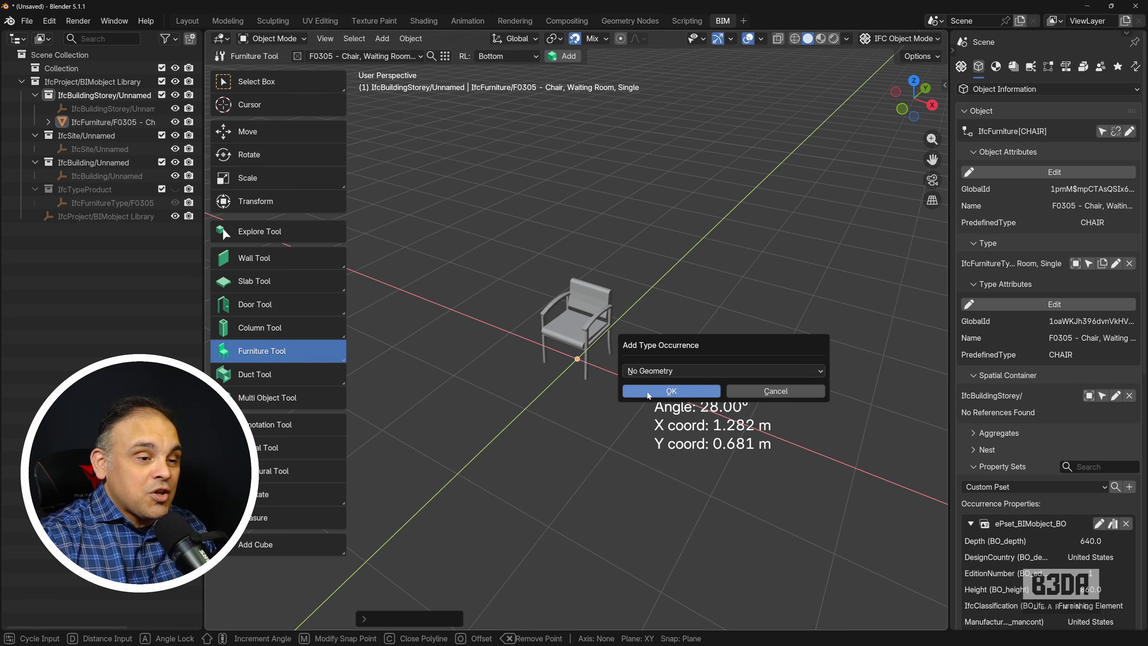
click(670, 390)
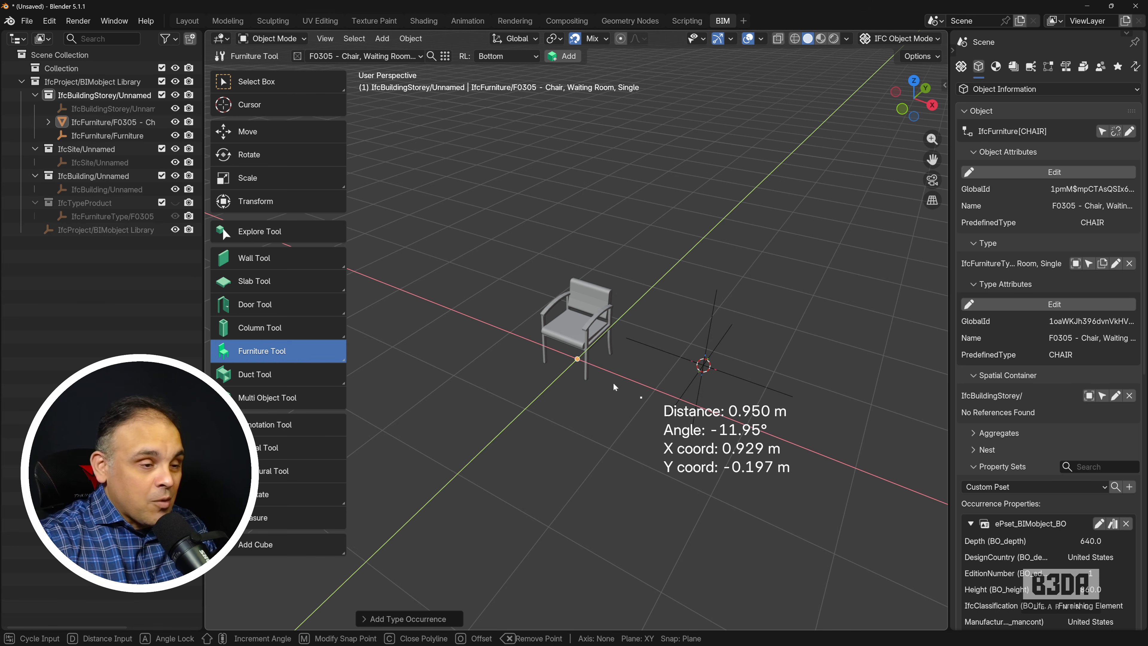
Step: Try placing another occurrence of the F0305 furniture type using the Custom Tessellation representation template
key(shift+a)
click(486, 288)
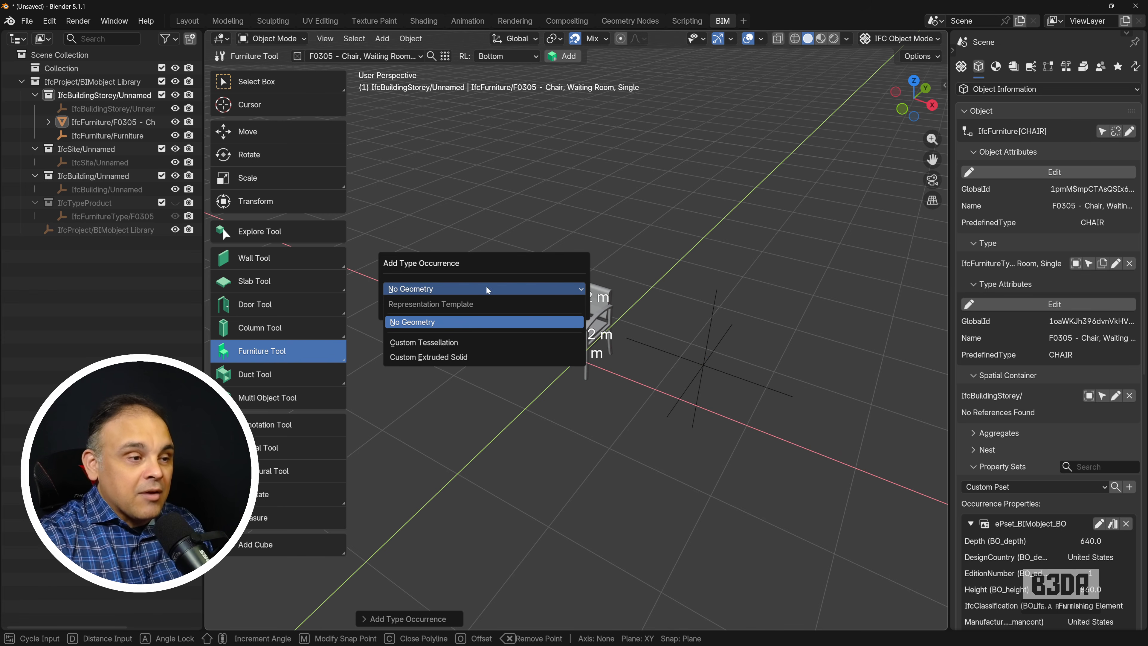
click(441, 342)
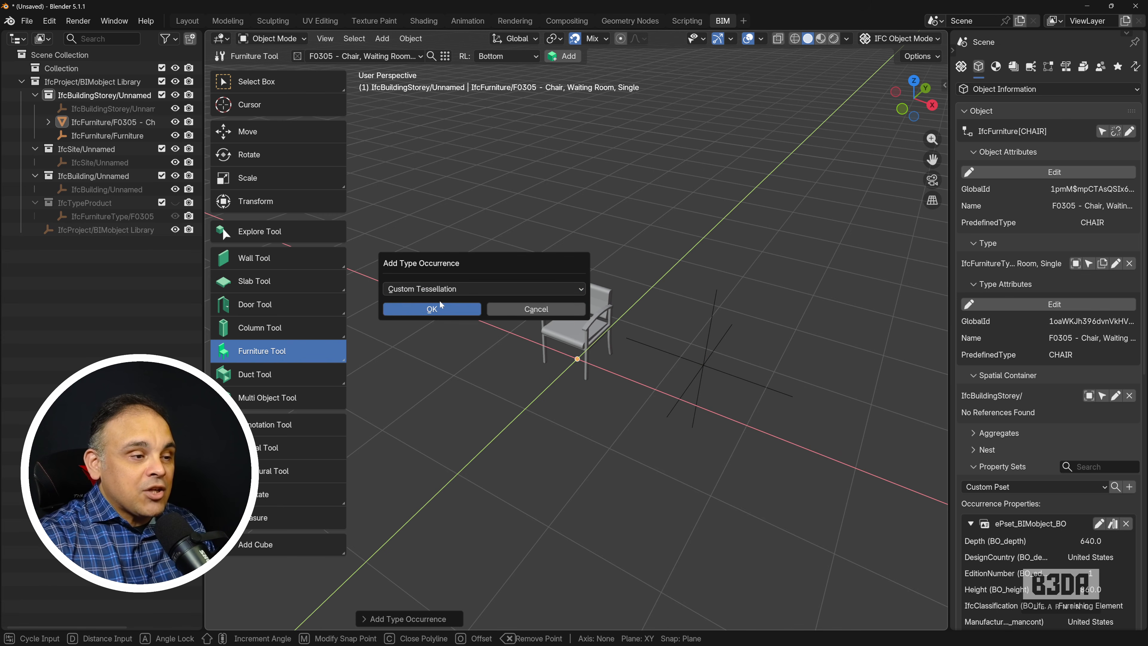
click(440, 309)
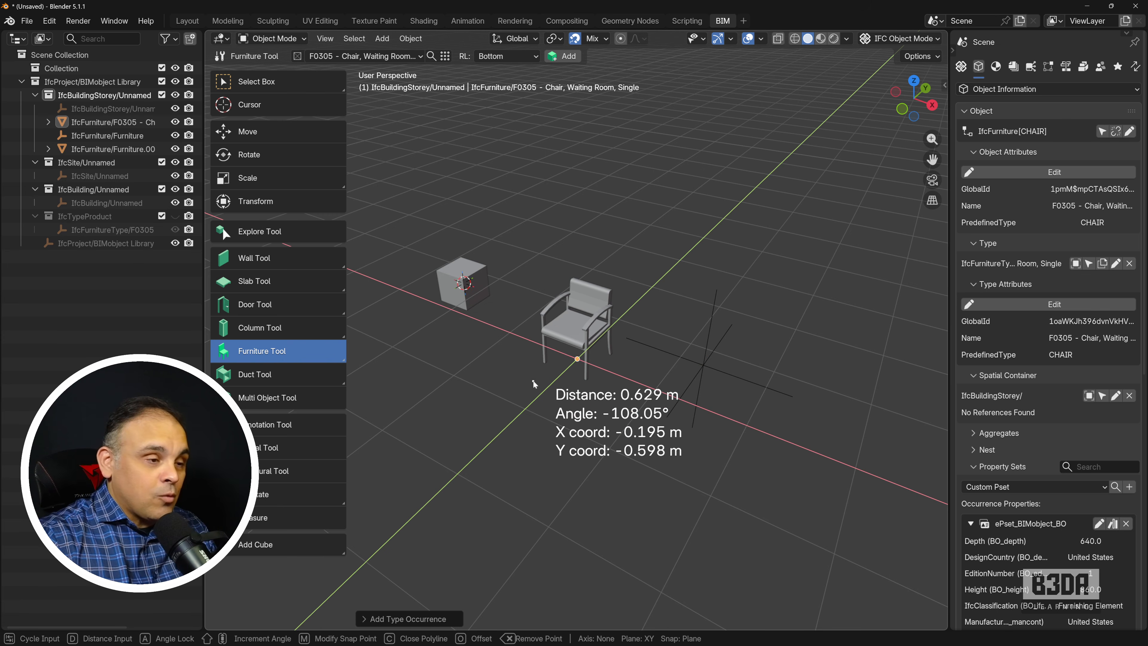
Step: Try placing a third occurrence of the F0305 furniture type using the Custom Extruded Solid template, then leave the placement command
key(shift+a)
click(491, 410)
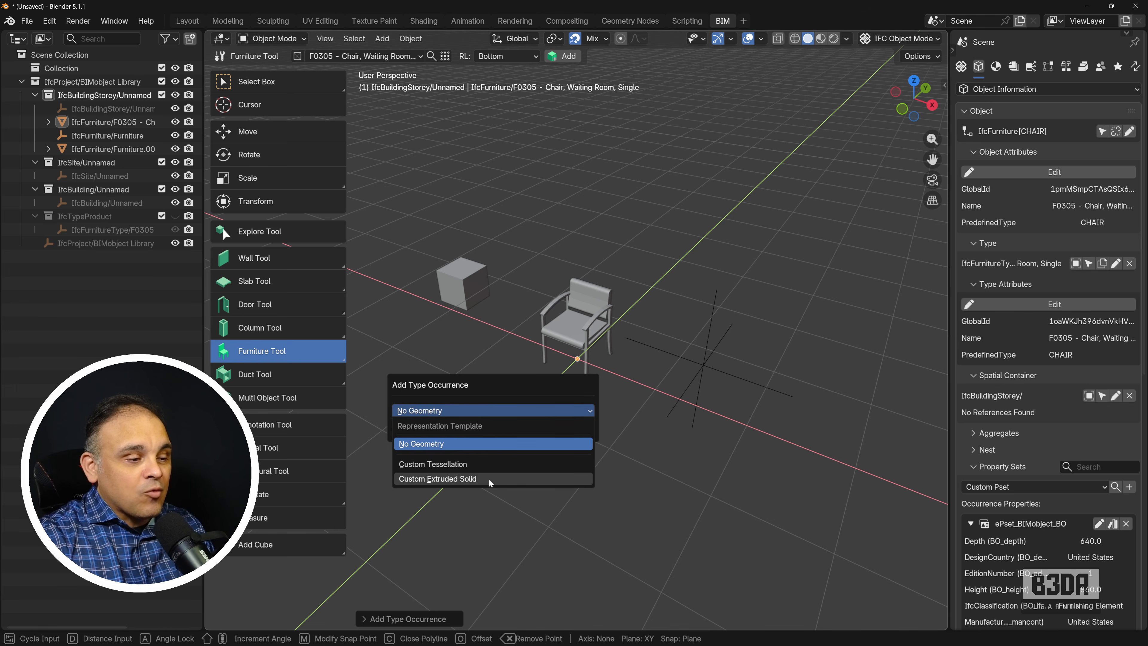
click(489, 478)
click(441, 431)
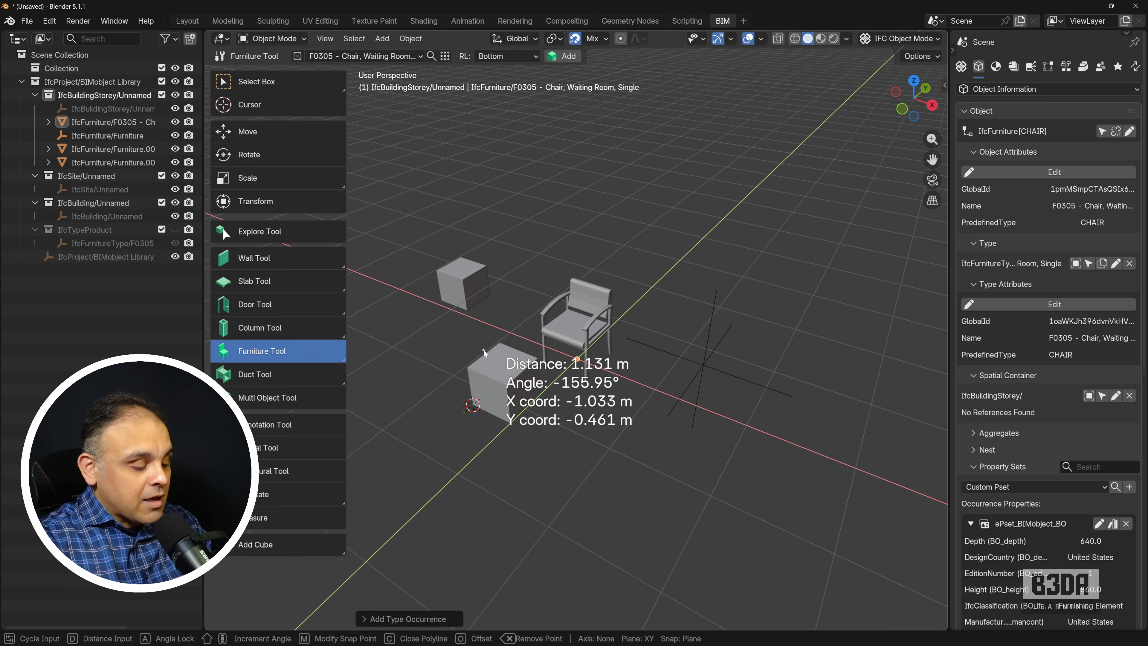
key(Escape)
Step: Delete the three test occurrences, the two boxes and the empty, keeping only the original chair
click(489, 291)
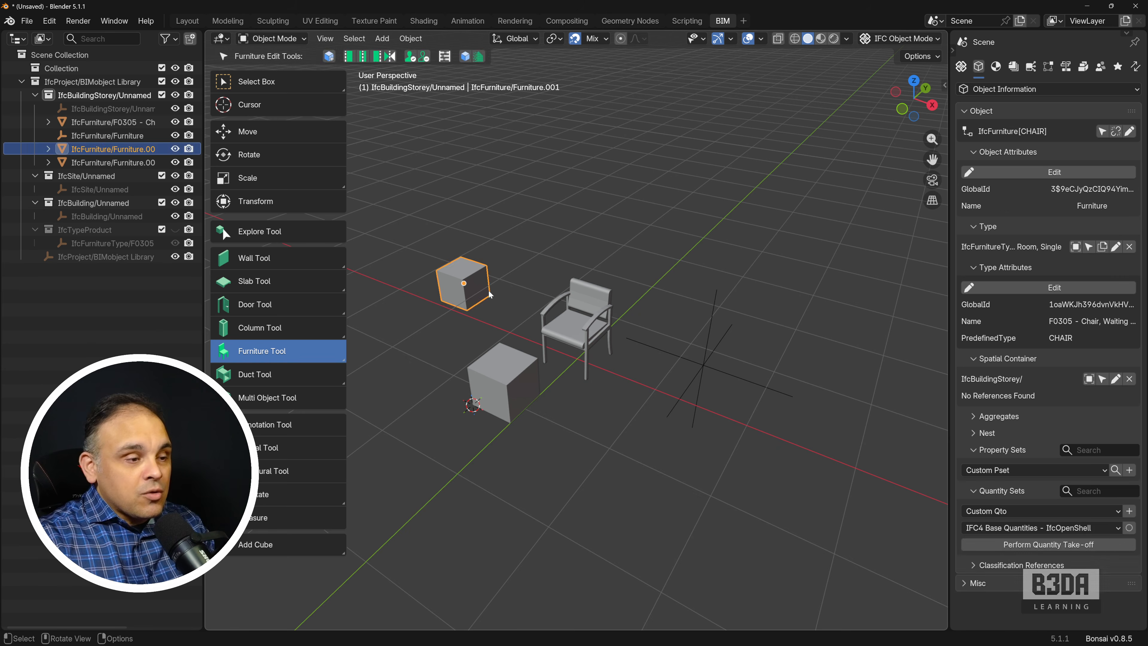
key(Delete)
click(502, 384)
key(Delete)
click(716, 374)
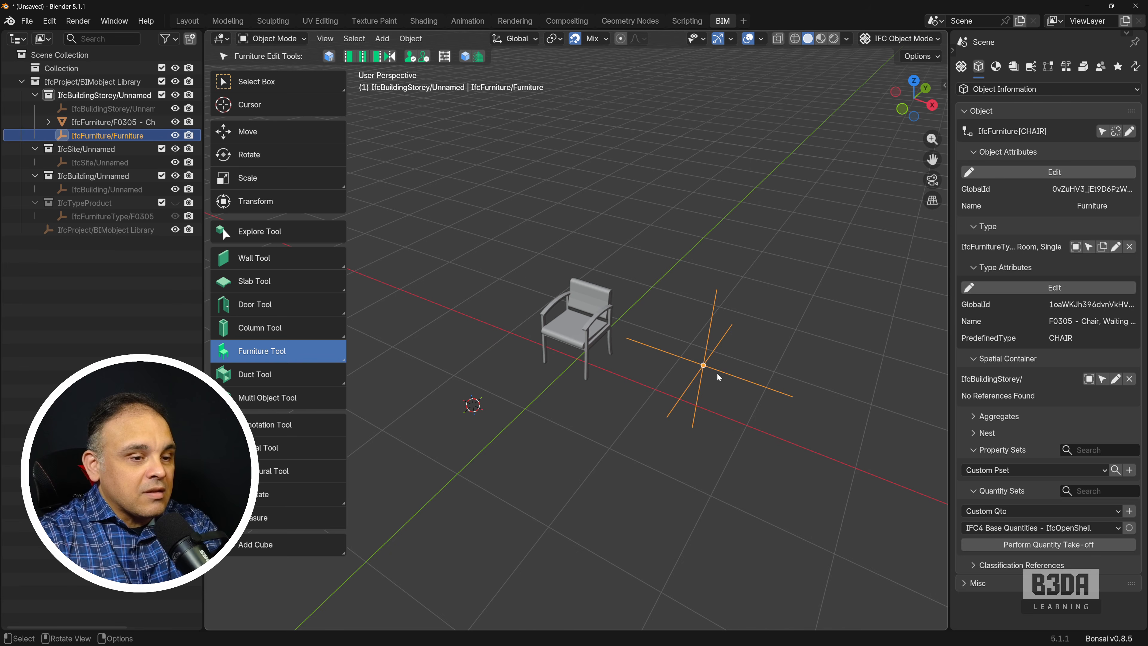
key(Delete)
Step: Unlink the chair object from its IFC element with Delete IFC Element enabled, keeping it as a plain mesh
click(579, 323)
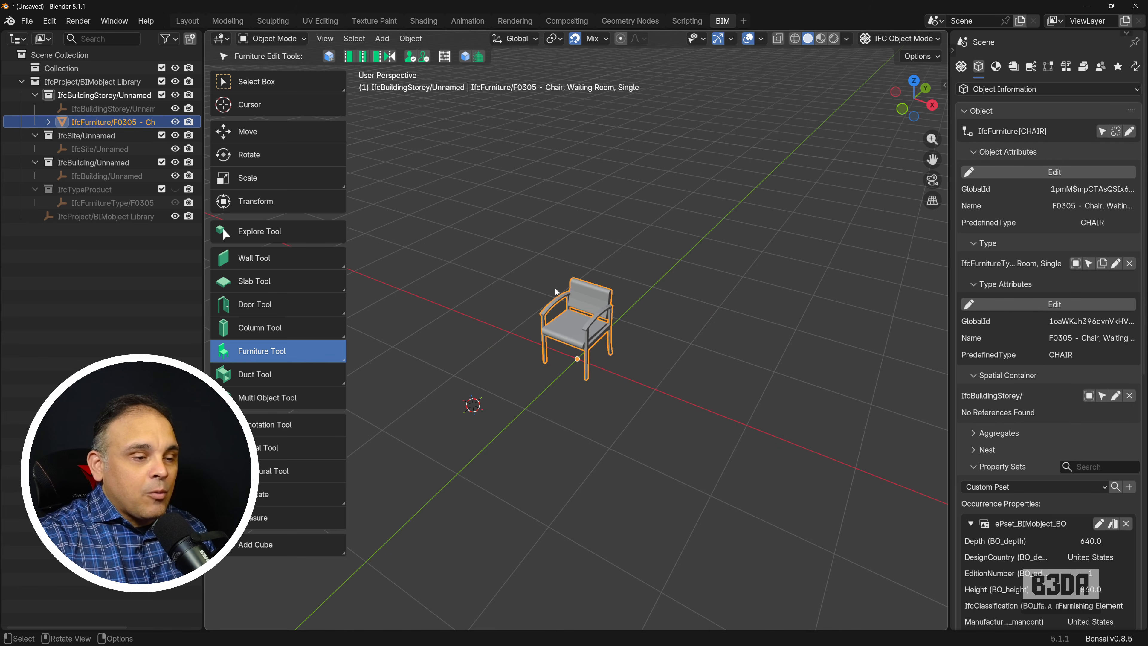
scroll(607, 340, up, 3)
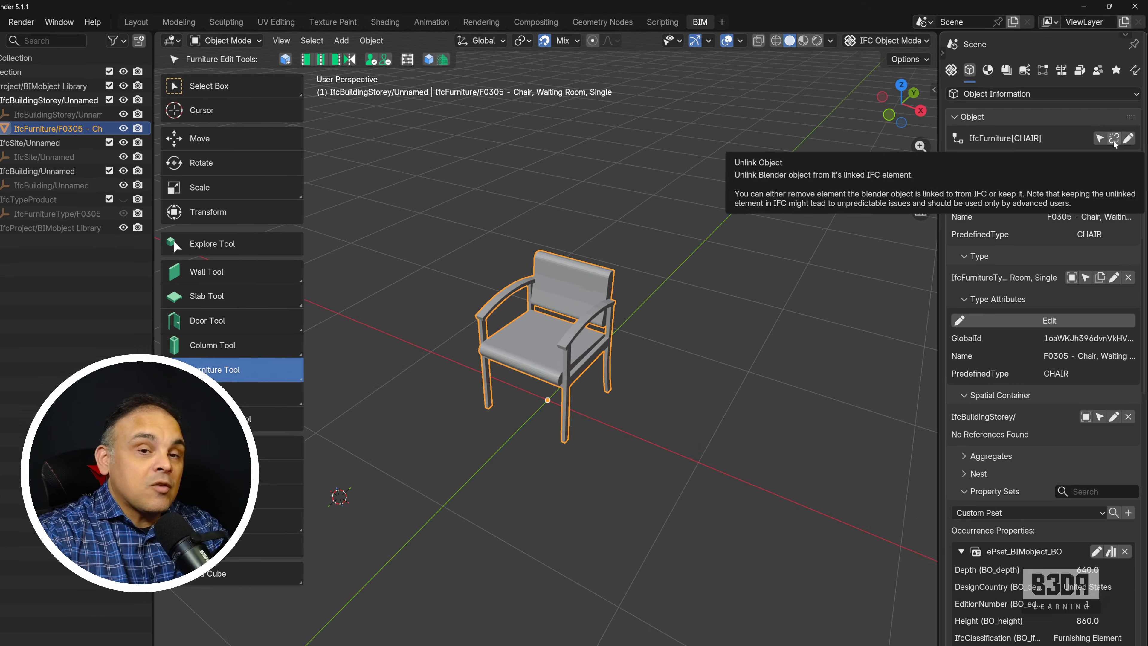
click(1083, 262)
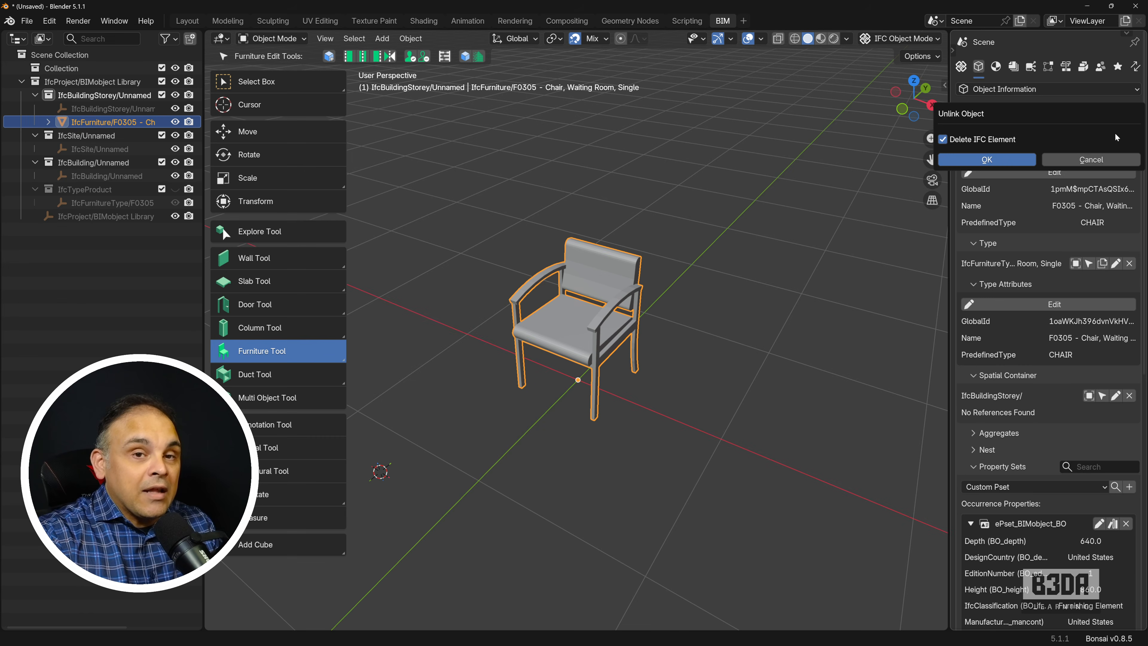
click(988, 159)
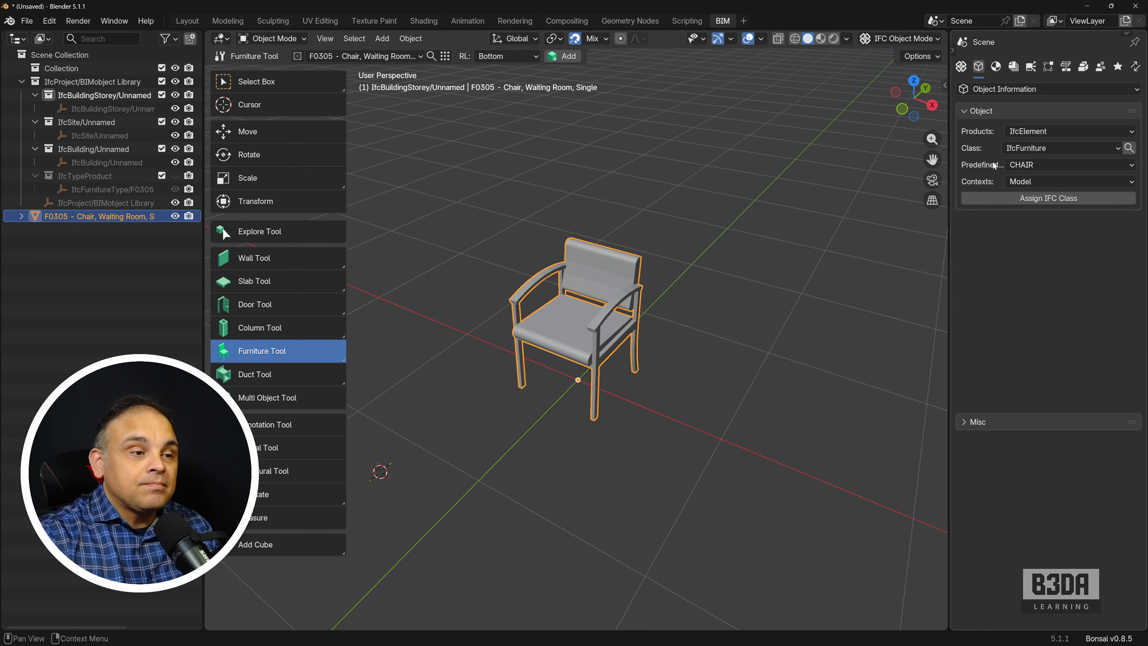
Step: Select the unlinked chair and save the Blender file as chair.blend in F:\YT-Production\IFC_Furniture\
click(627, 303)
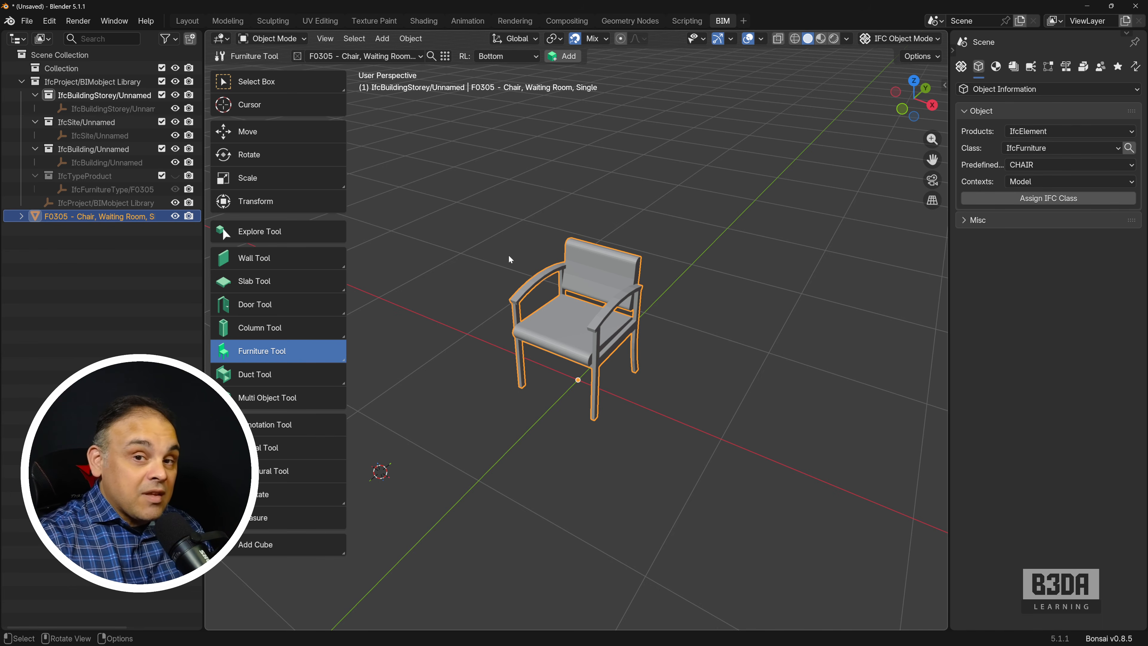
click(28, 21)
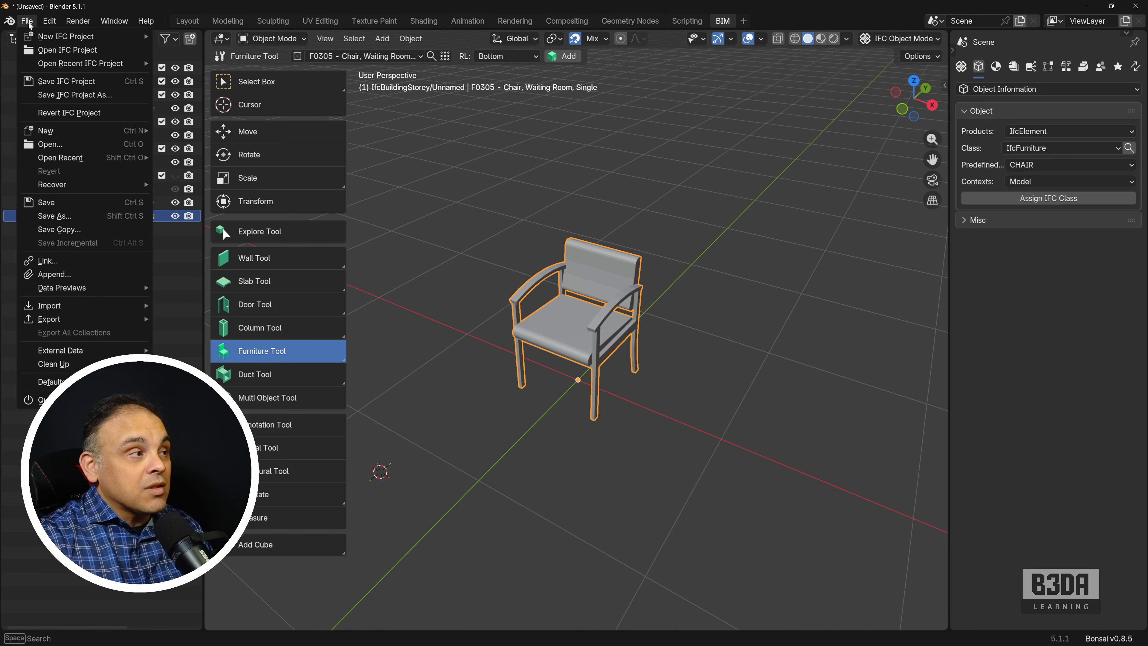
click(103, 216)
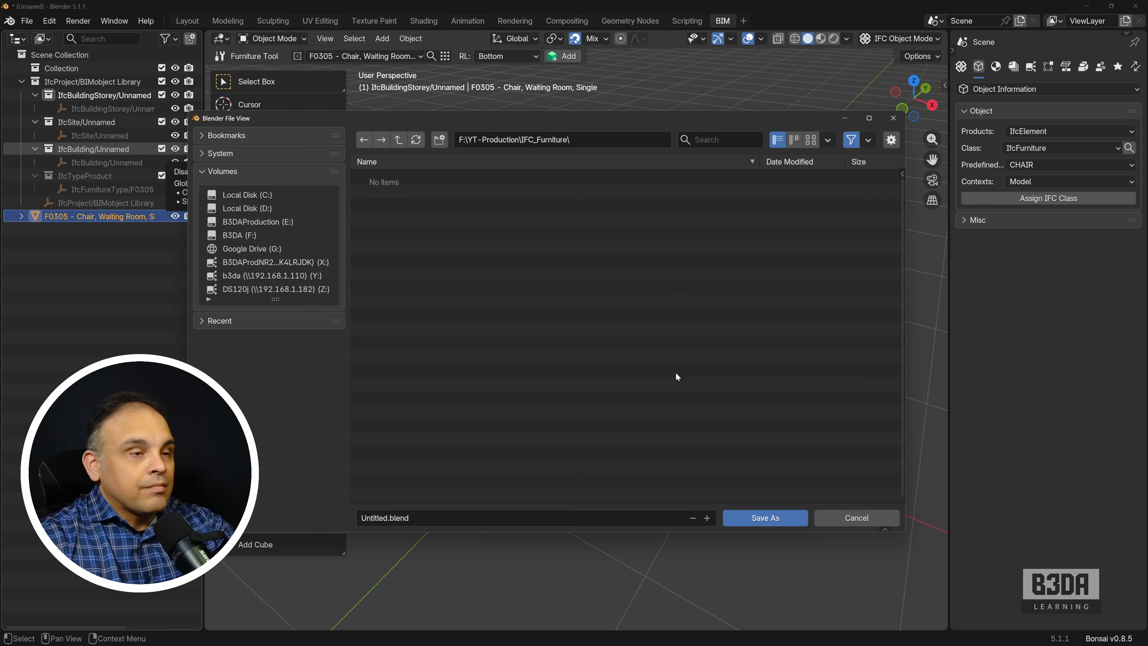
click(453, 518)
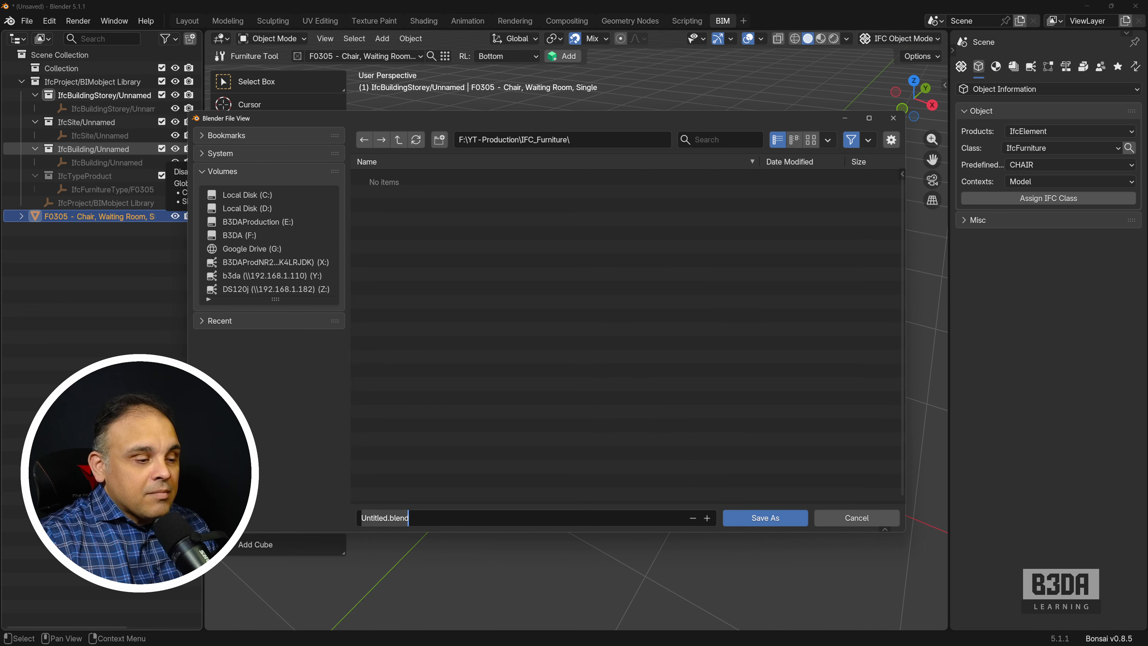
drag(388, 518, 361, 518)
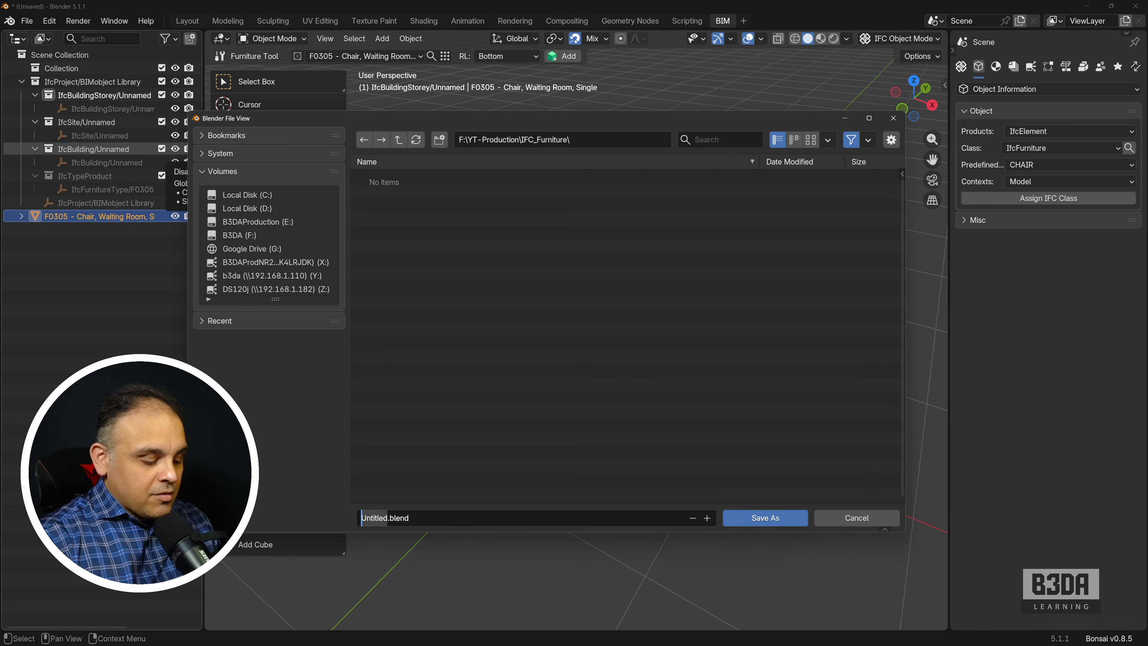
text(chair)
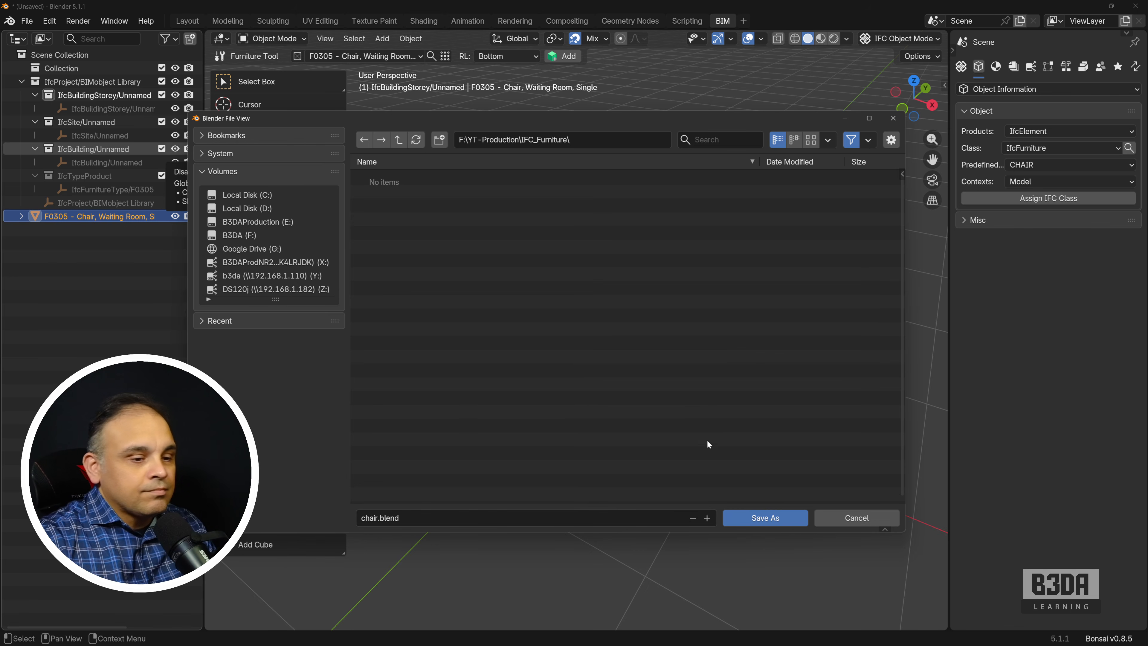
click(773, 516)
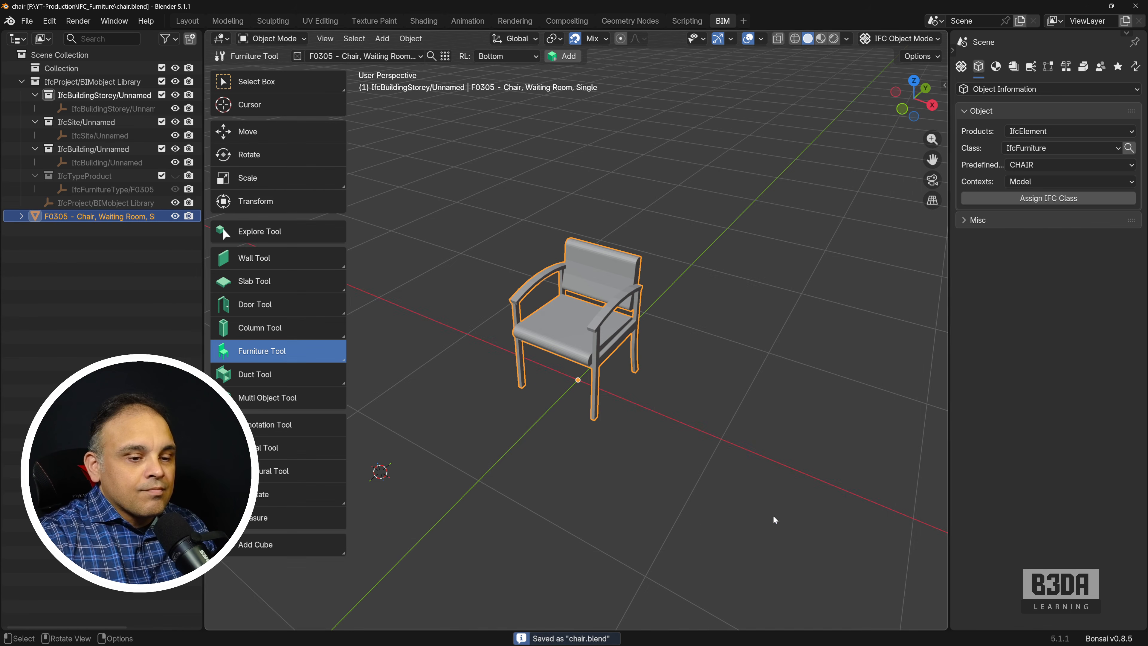
Step: Start a new metric IFC project in metres, leaving the saved chair file
click(80, 214)
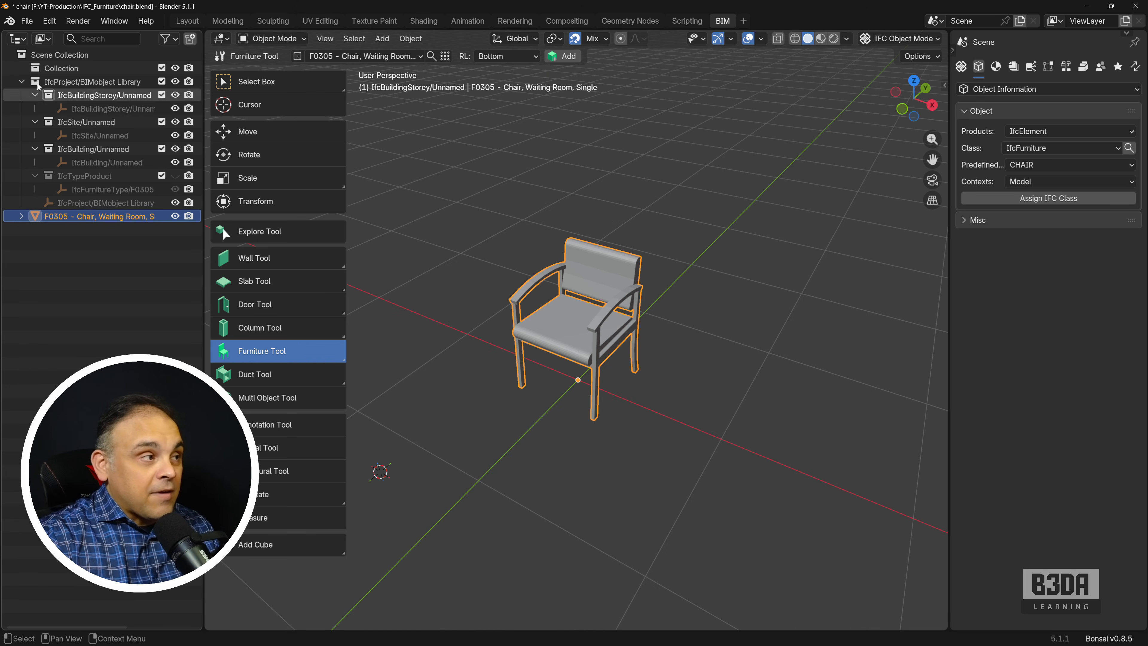
click(26, 21)
mouse_move(40, 36)
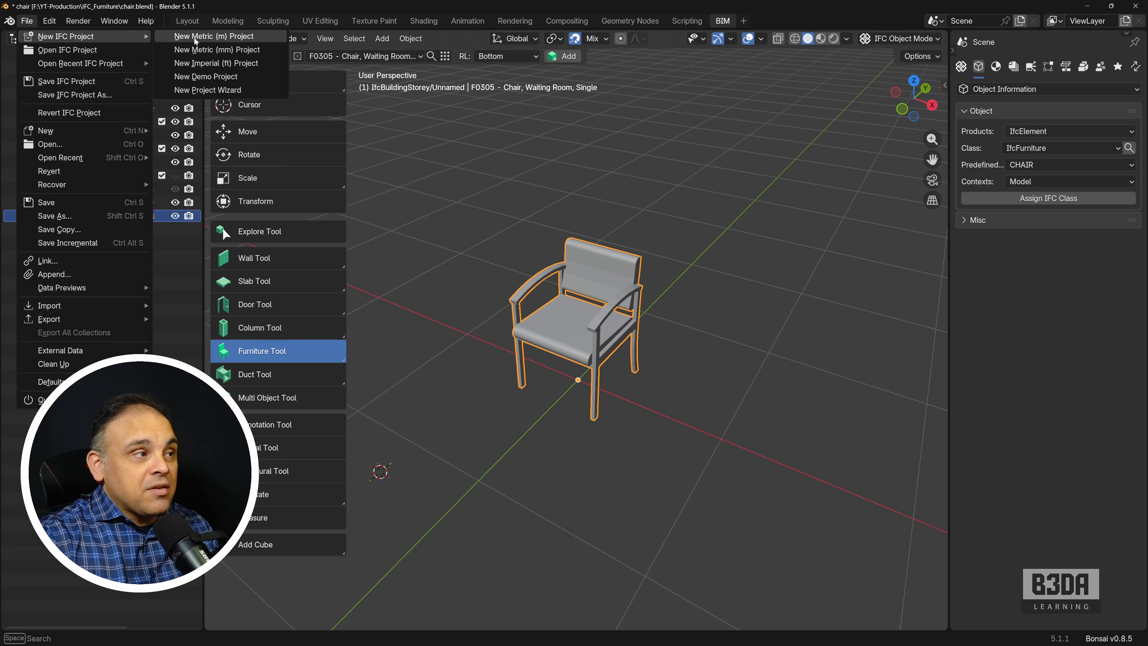
click(258, 40)
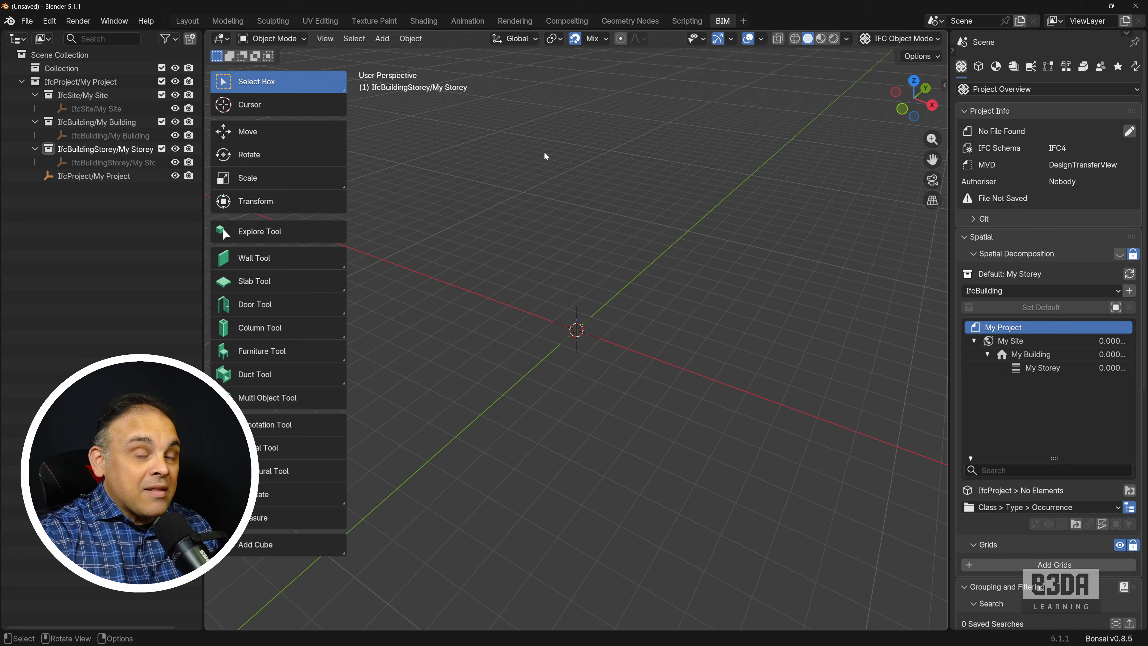
Step: Append the object "F0305 - Chair, Waiting Room, Single" from chair.blend in F:\YT-Production\IFC_Furniture\
click(26, 21)
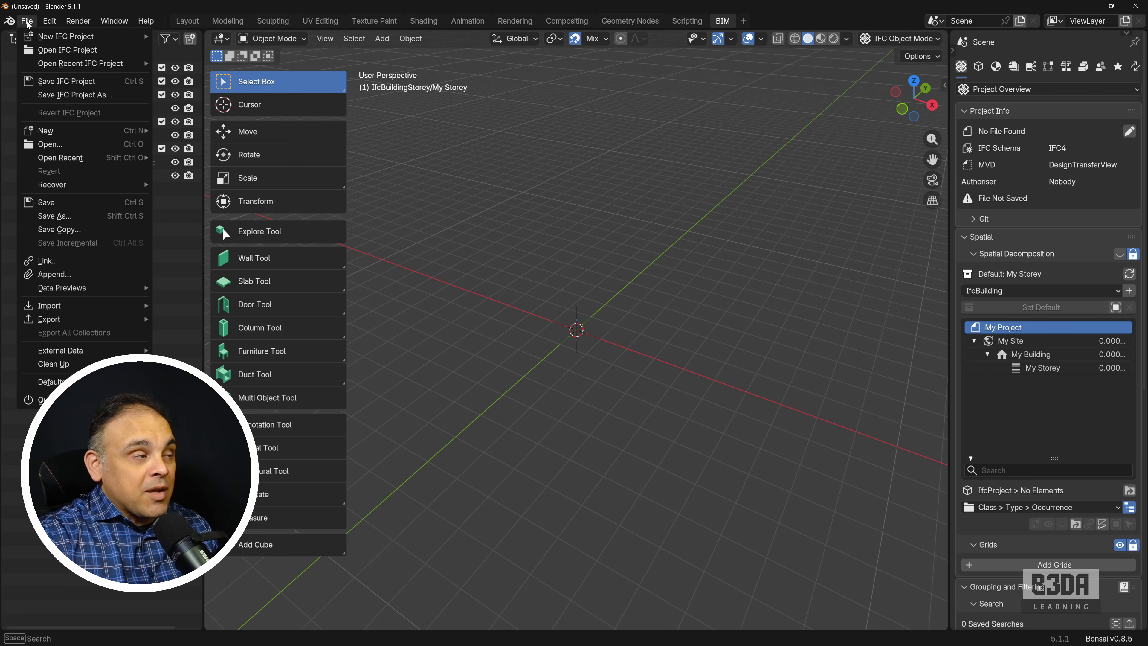
click(99, 275)
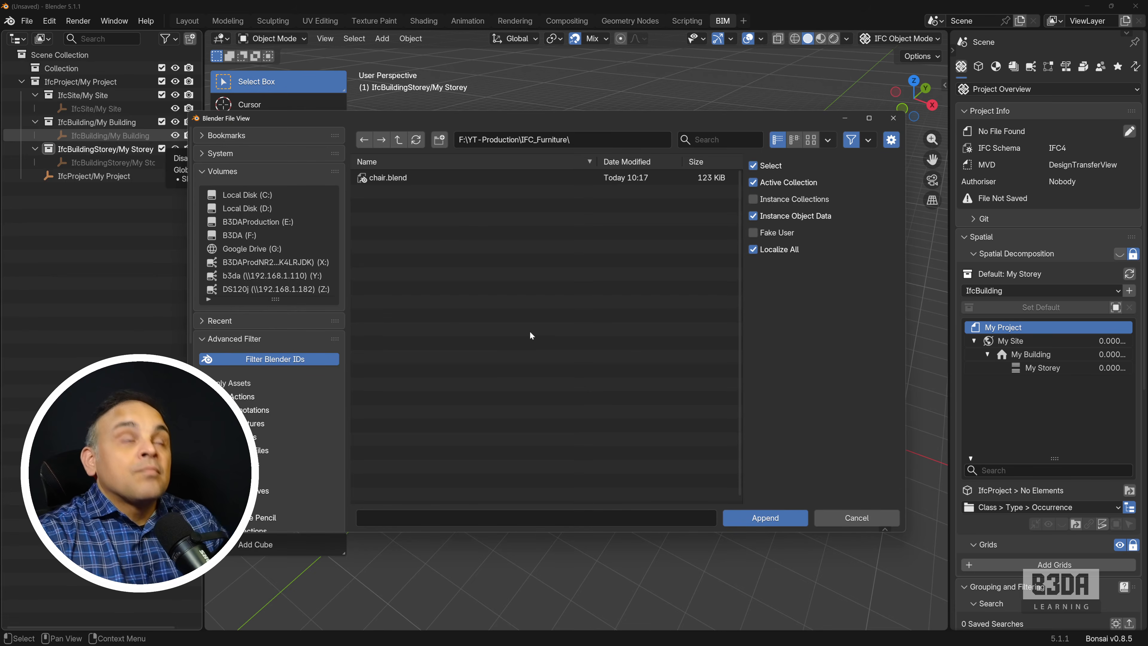
click(398, 179)
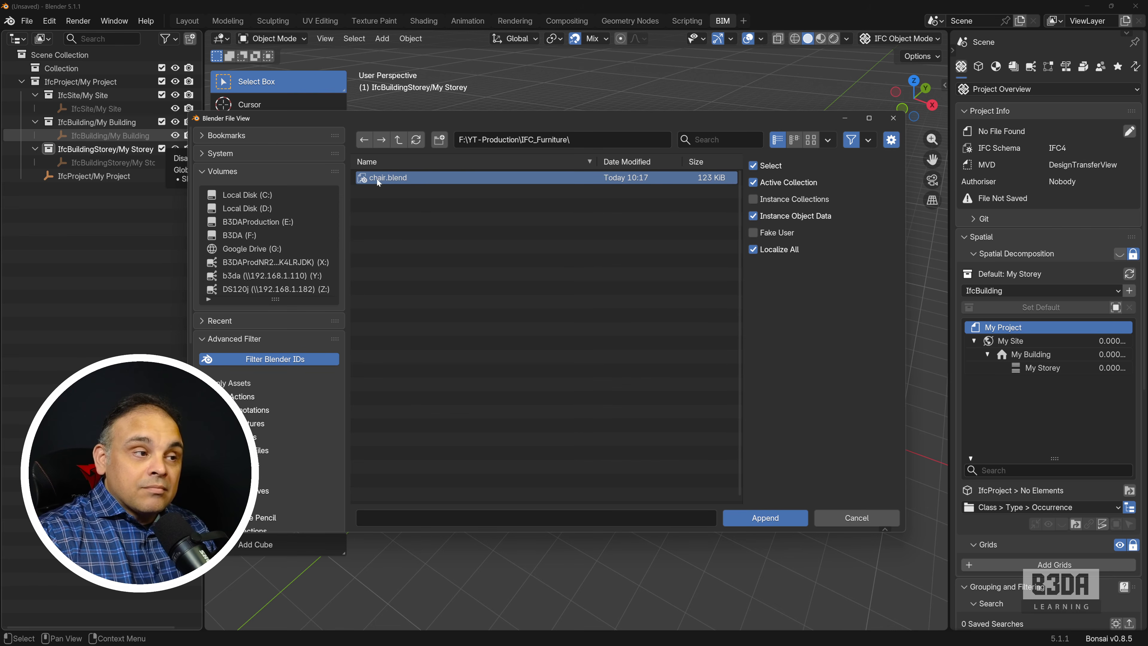
double_click(411, 176)
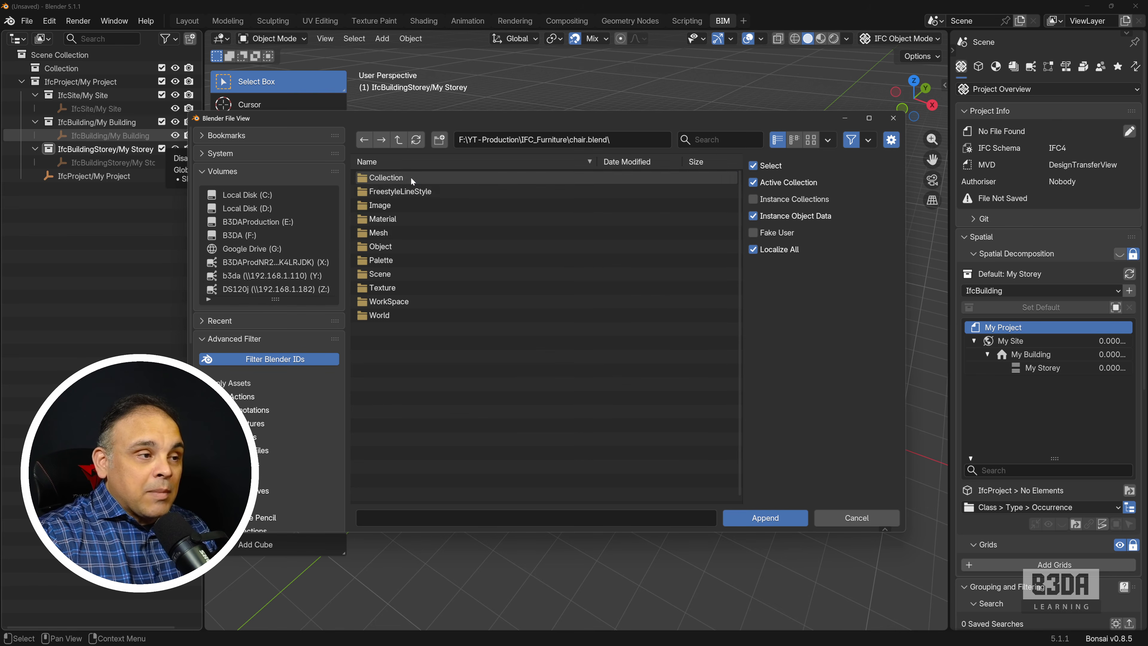
double_click(419, 245)
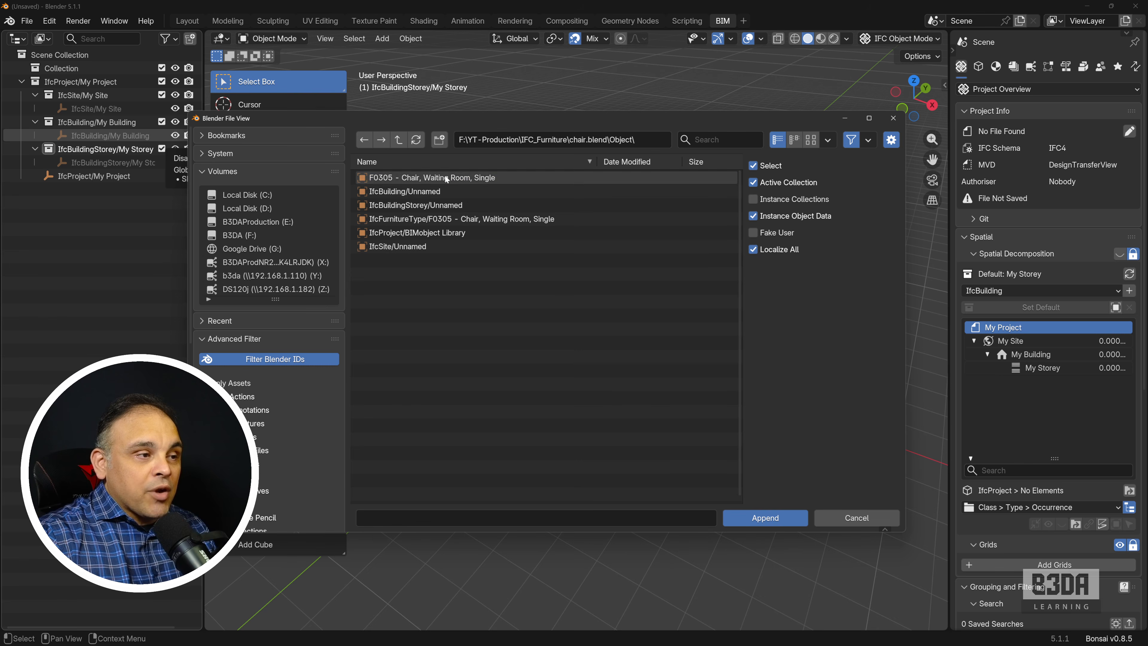
click(397, 179)
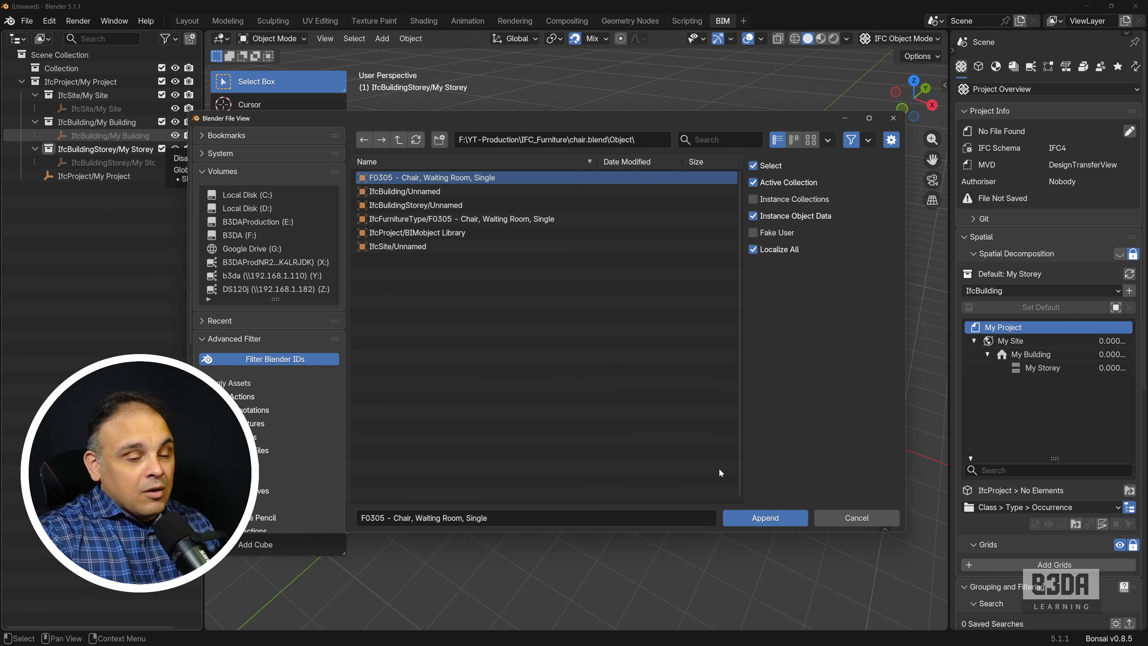
click(766, 517)
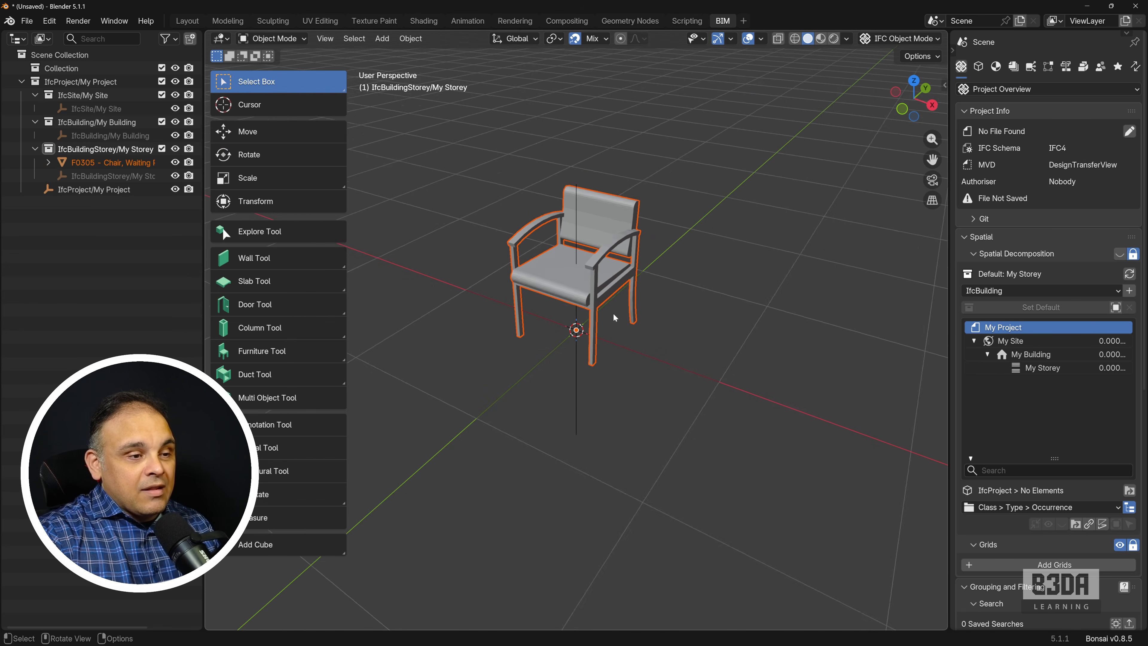
Step: Select the appended chair and assign it the IfcElementType class IfcFurnitureType, predefined type CHAIR, context Model/Body/MODEL_VIEW
scroll(614, 314, up, 1)
shift+middle_drag(681, 290, 728, 337)
click(793, 270)
click(668, 236)
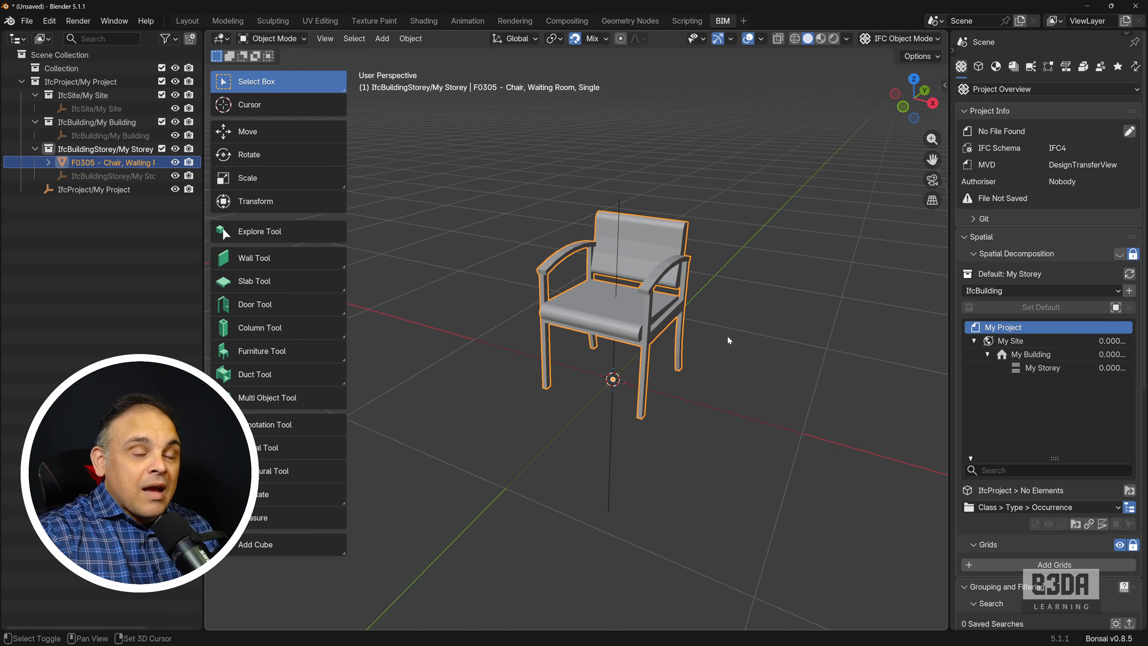
click(978, 66)
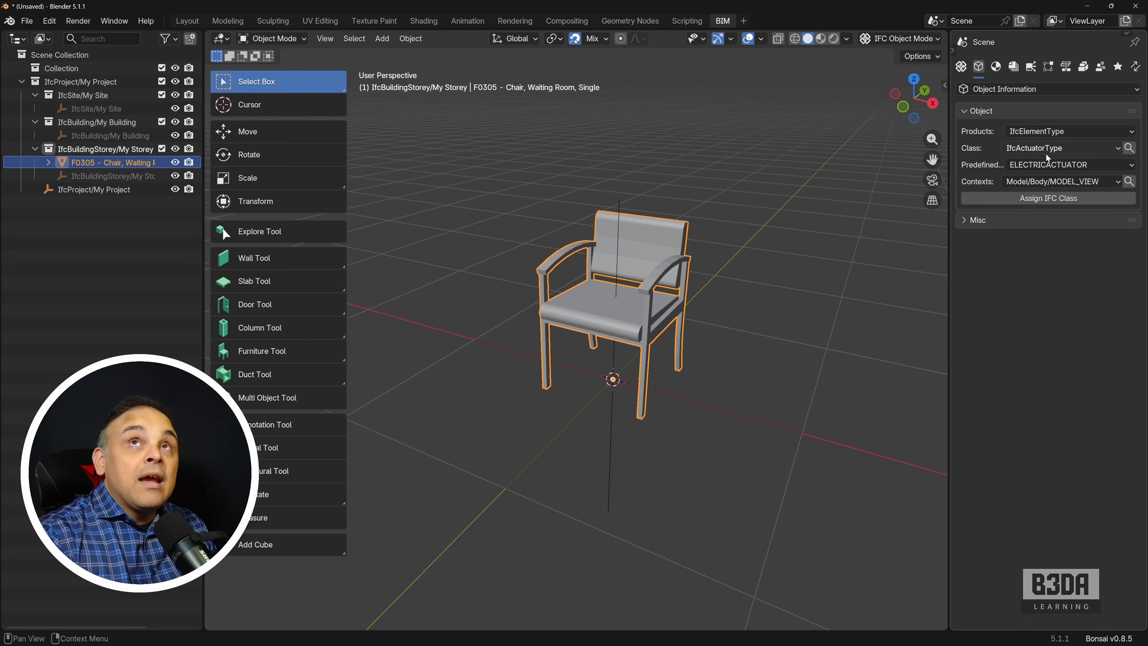
click(1061, 148)
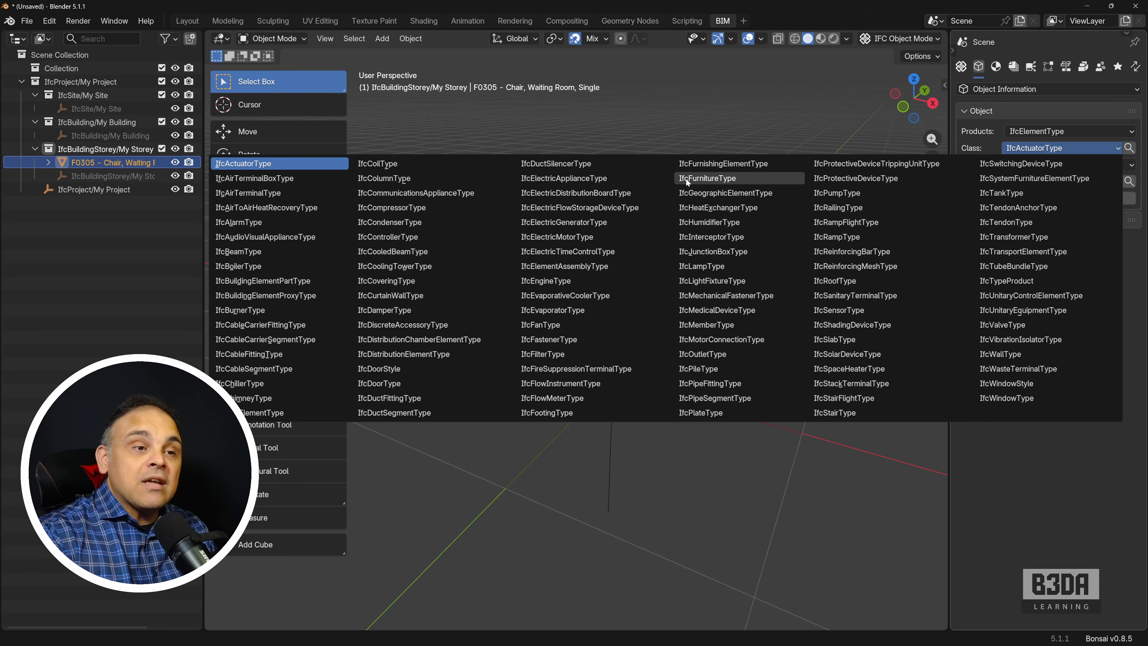
click(700, 179)
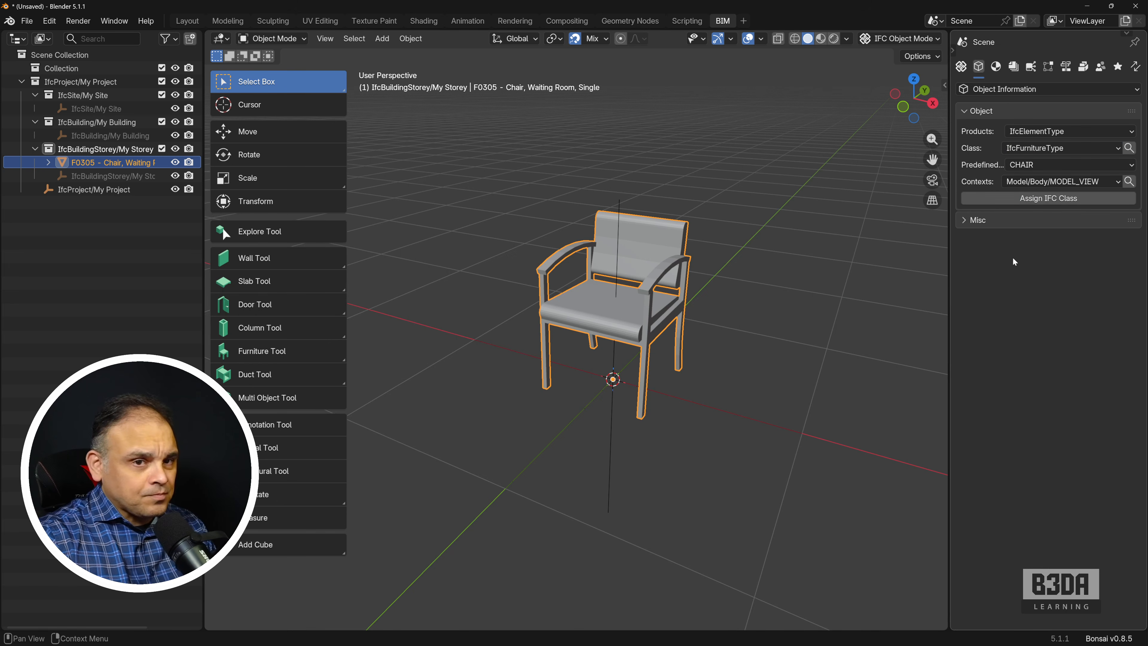
click(1057, 199)
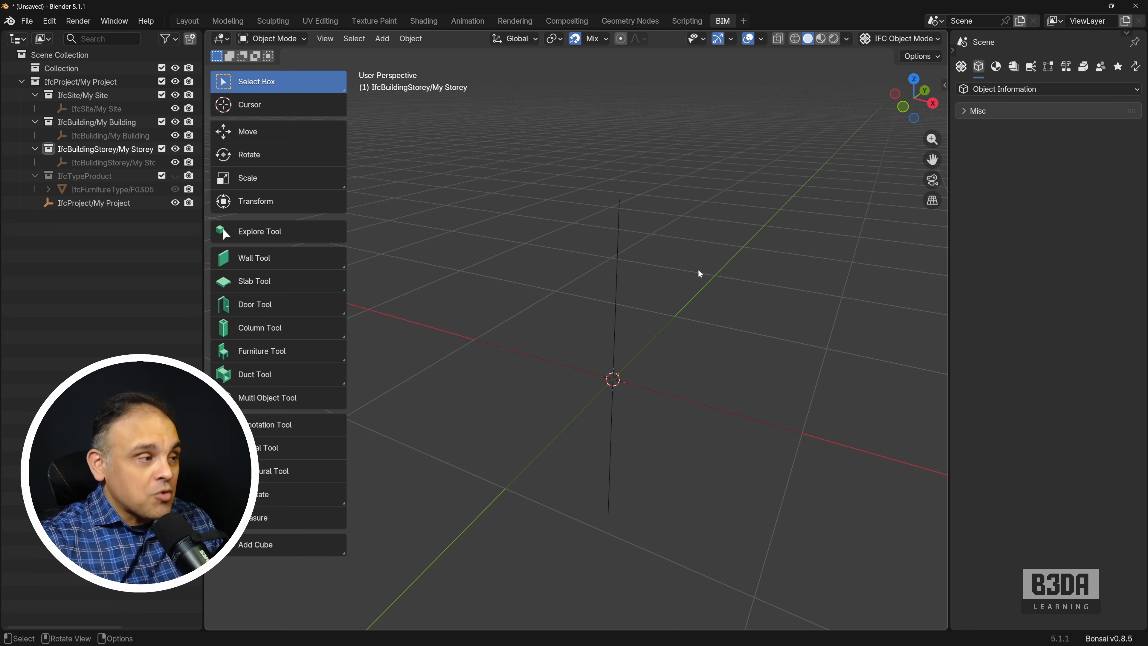
Step: Place seven occurrences of the F0305 chair type around the scene with the Furniture Tool, then leave the placement command
click(315, 355)
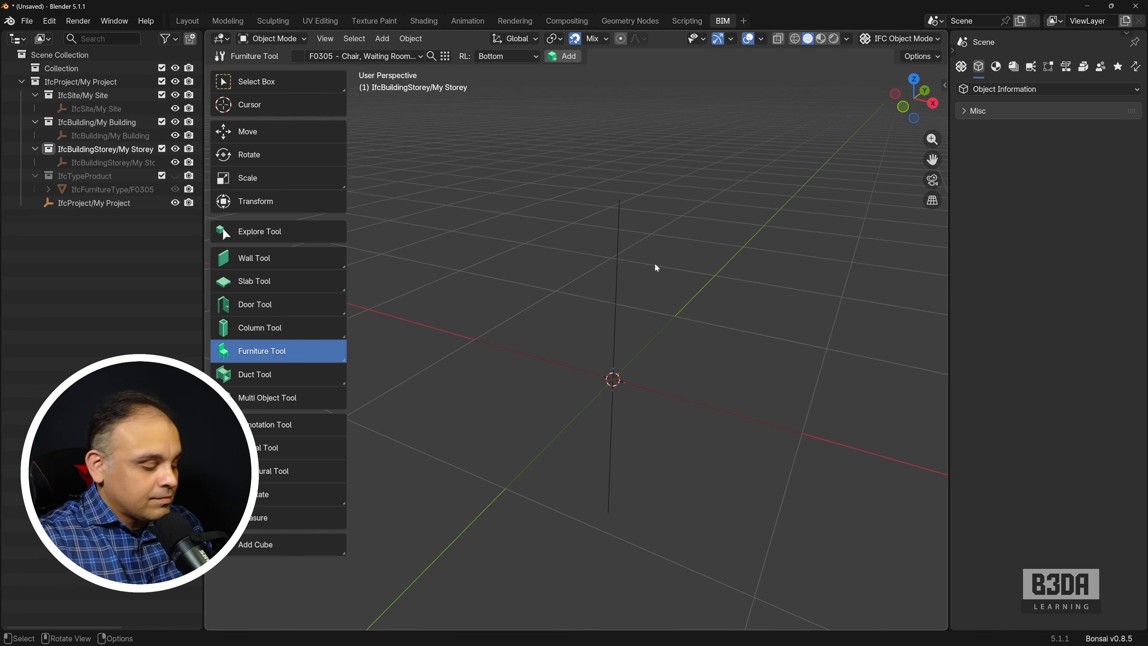
key(shift+a)
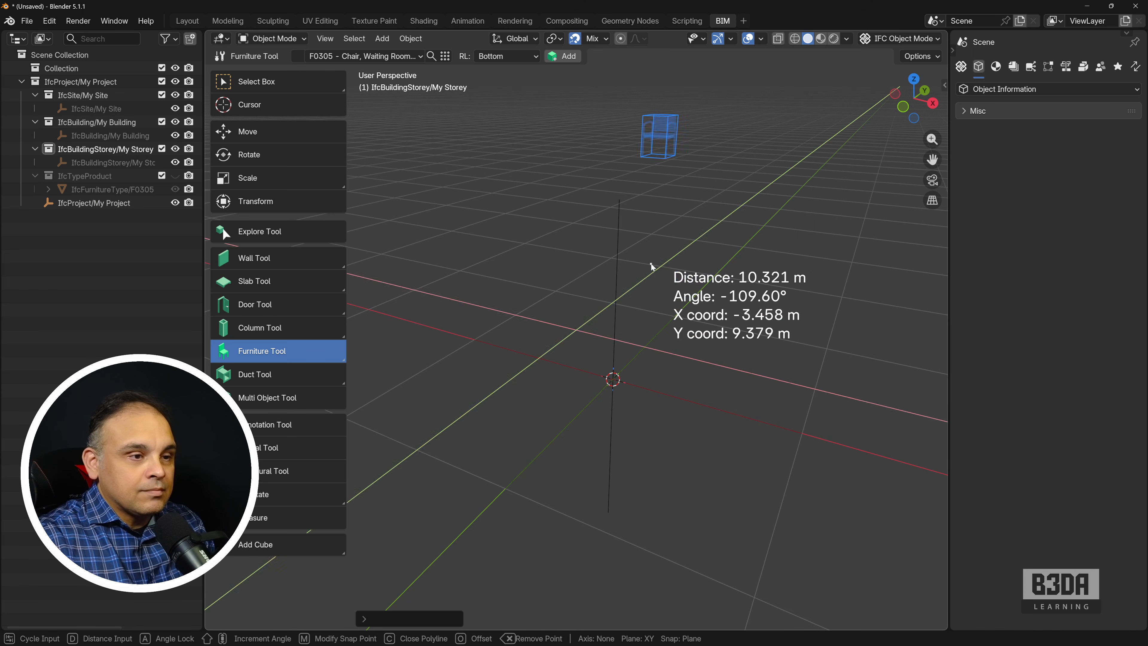
click(551, 352)
click(741, 348)
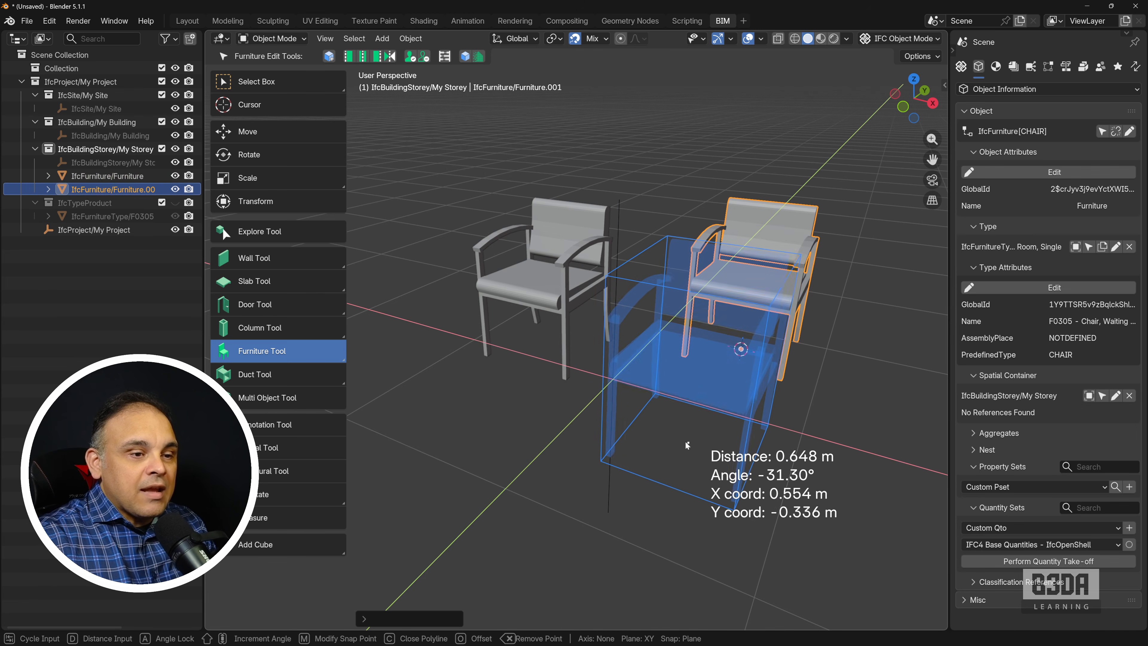
click(630, 491)
scroll(643, 424, down, 3)
middle_drag(643, 421, 606, 454)
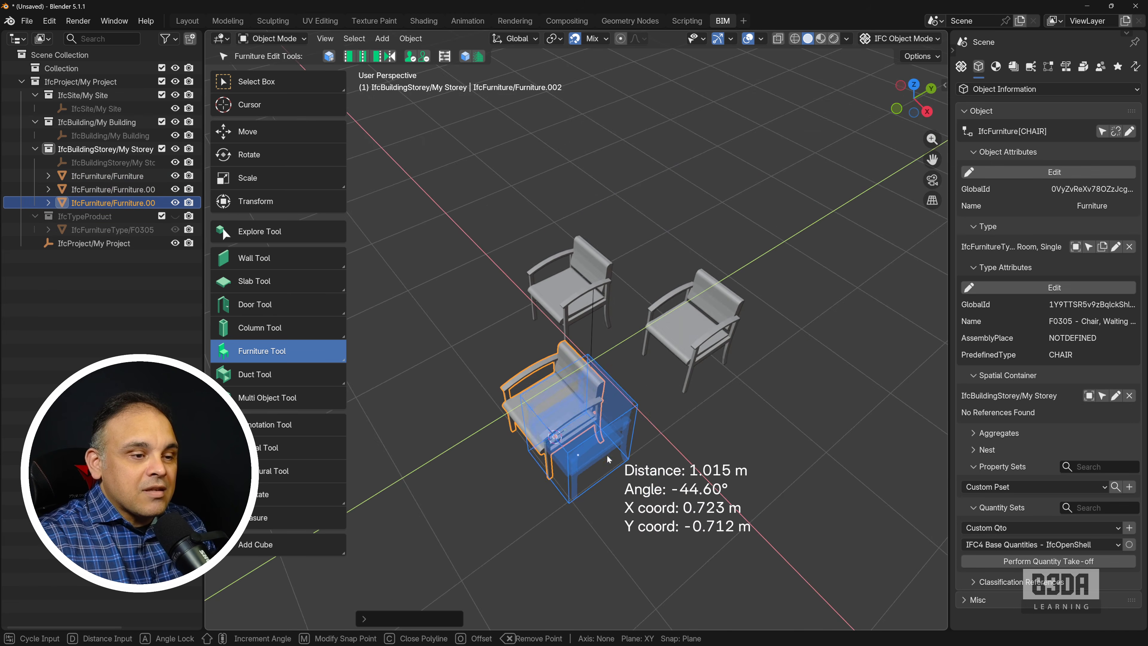
click(738, 489)
click(465, 217)
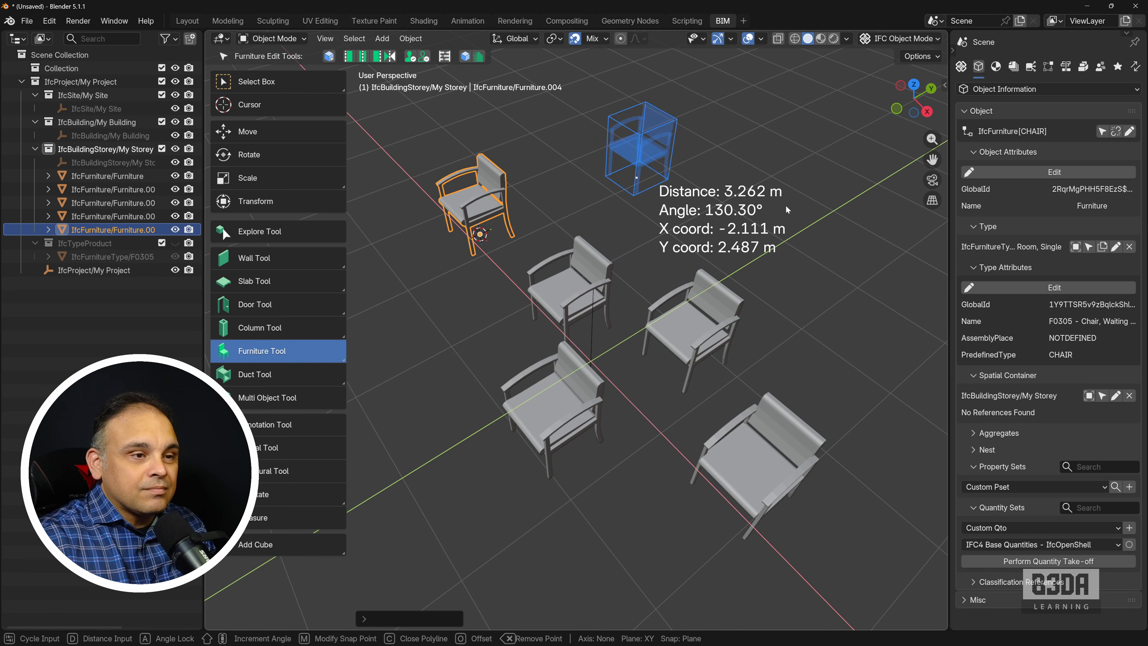
click(635, 163)
click(819, 292)
middle_drag(784, 335, 677, 428)
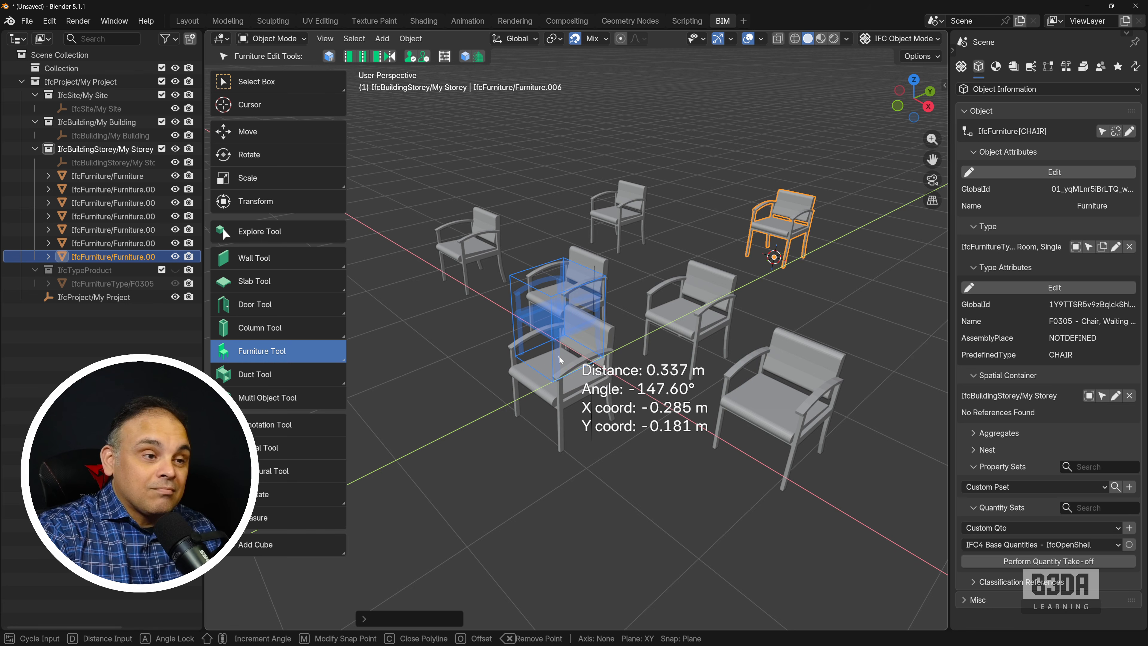
scroll(558, 356, down, 2)
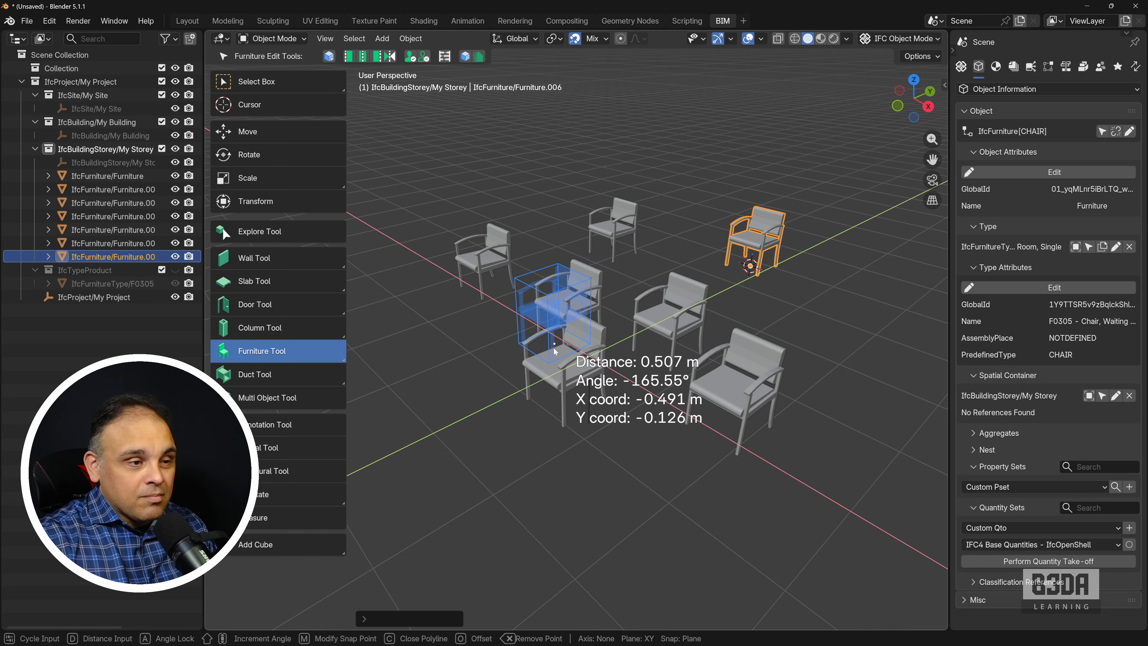
key(Escape)
Step: Deselect the placed chairs and check which furniture types the project offers for placement
middle_drag(540, 381, 516, 281)
click(456, 352)
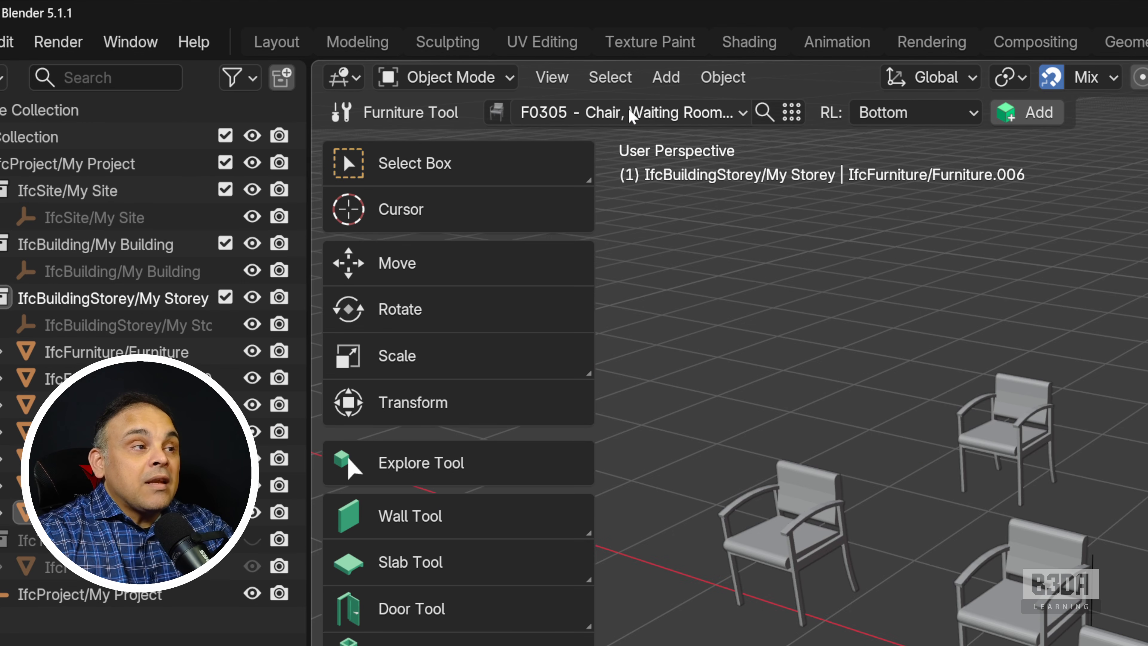
click(743, 113)
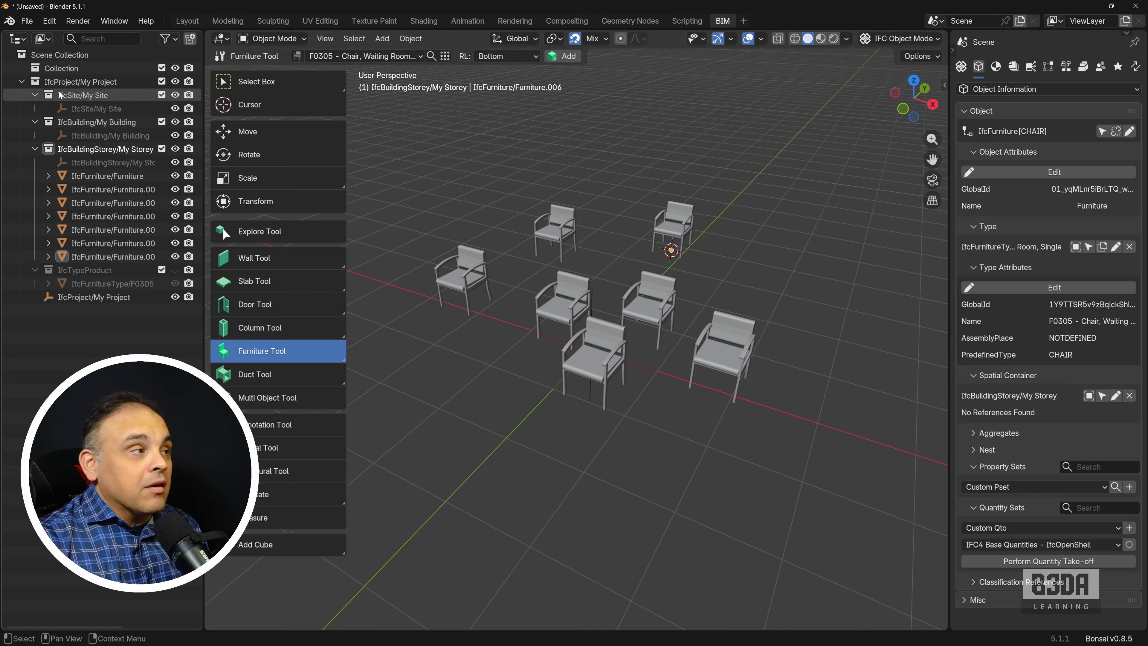
Step: Save the IFC project as newchair.ifc in F:\YT-Production\IFC_Furniture\
click(28, 21)
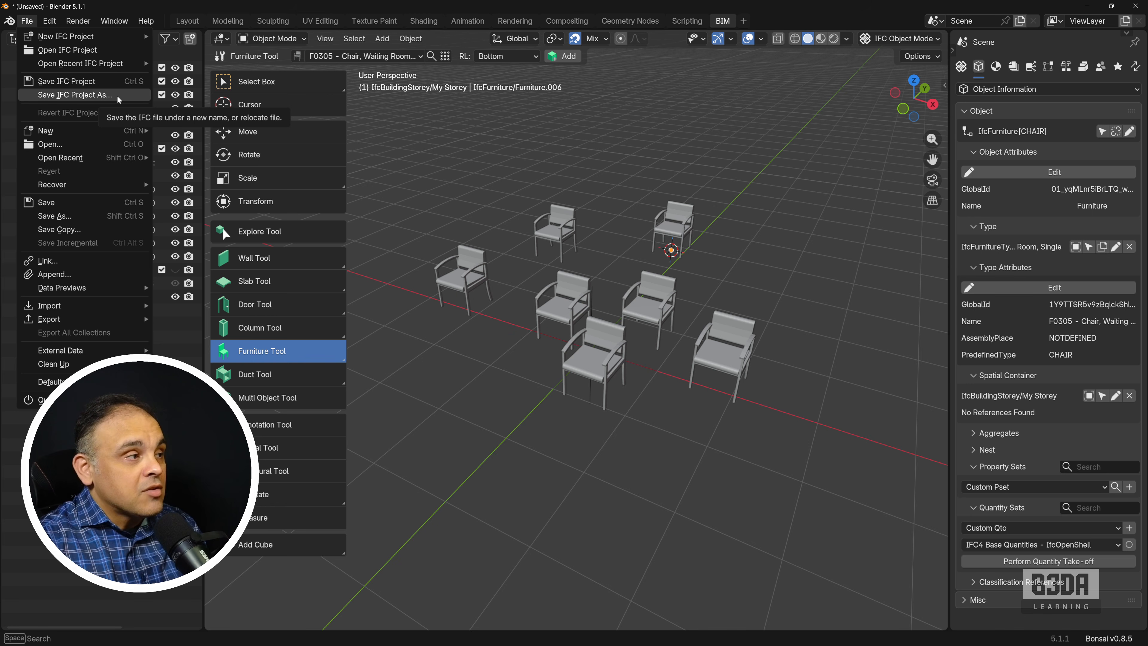
click(125, 95)
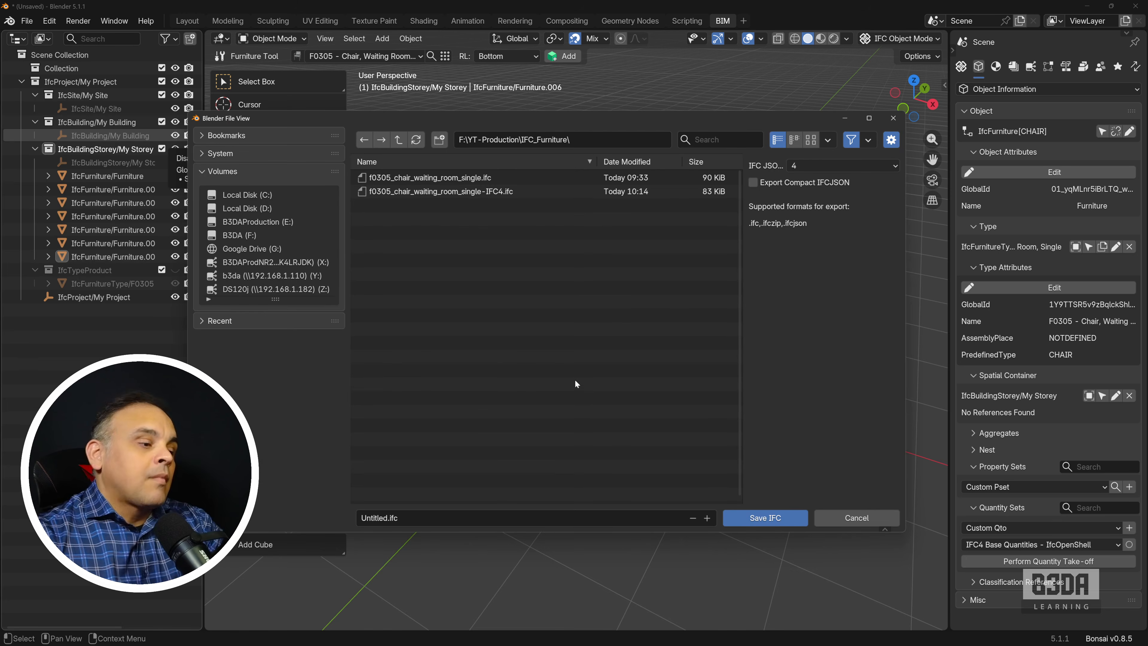
click(421, 518)
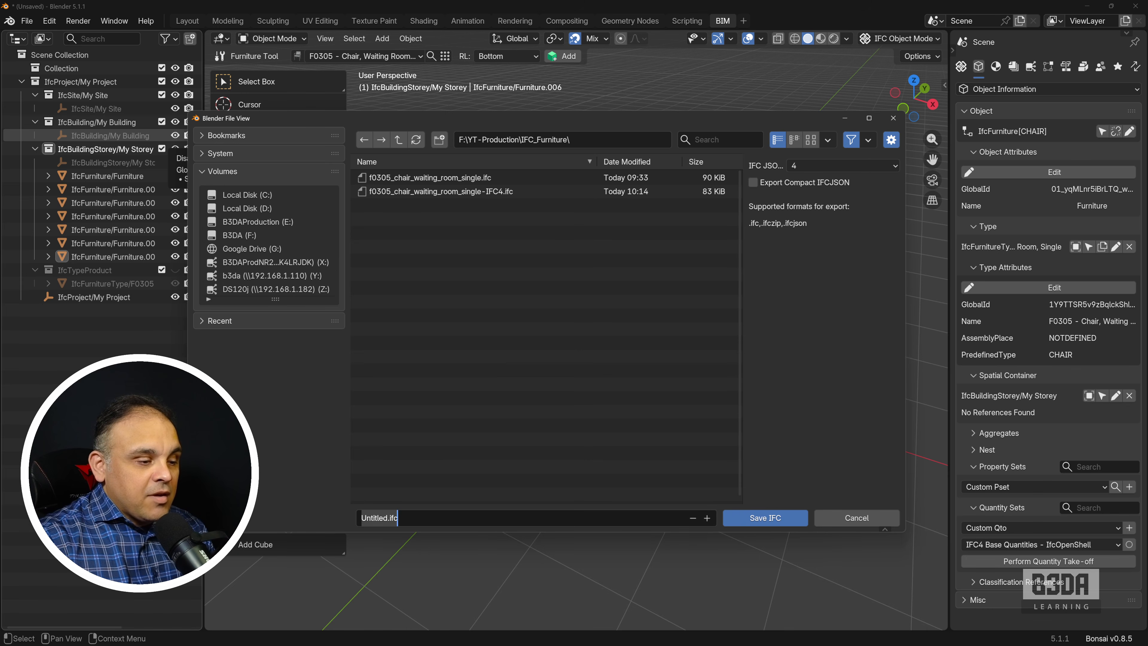
drag(388, 518, 361, 518)
text(newchair)
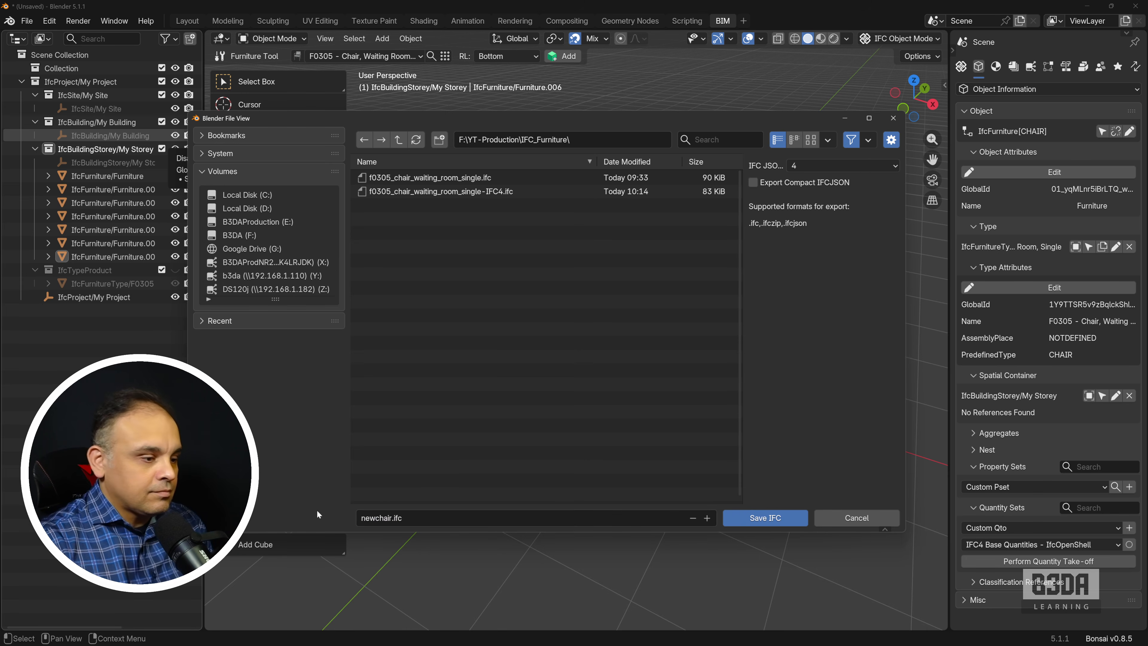
click(800, 518)
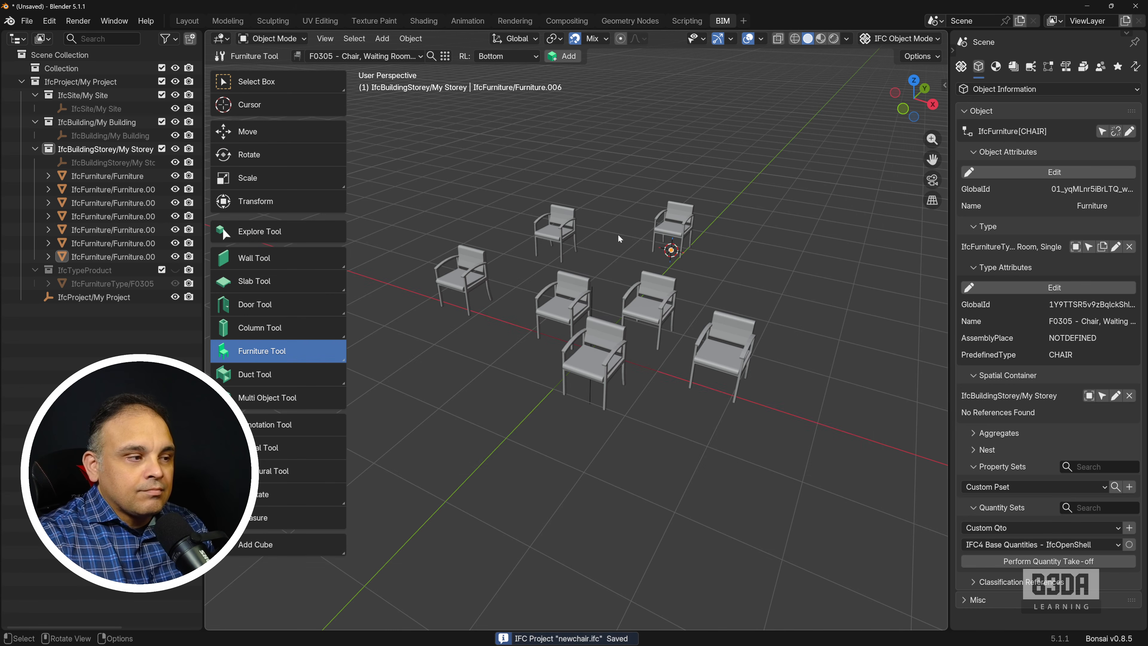
Step: Create a new IFC4 metric project through the New Project Wizard, using the IFC4 Demo Template
click(33, 22)
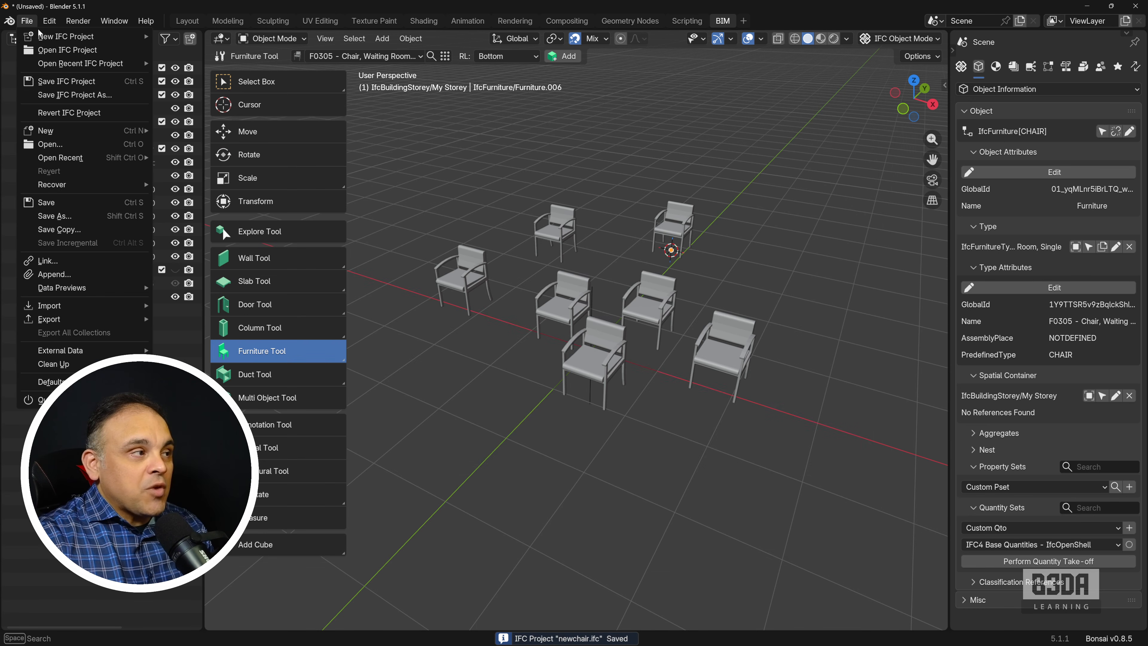
mouse_move(56, 37)
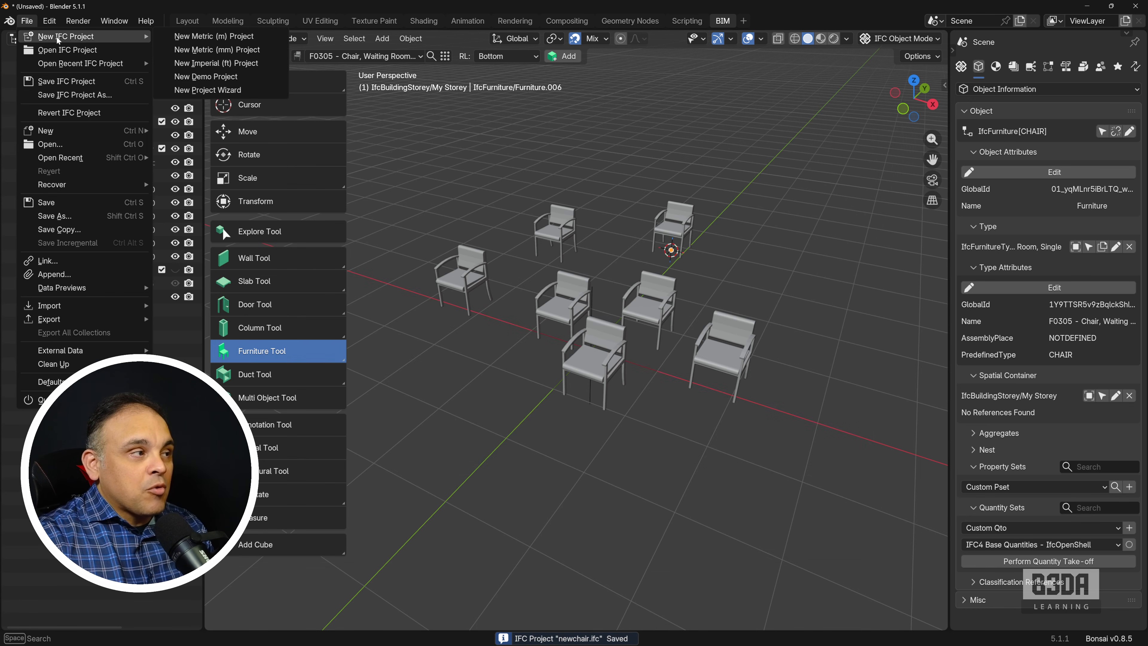
click(188, 89)
click(1094, 249)
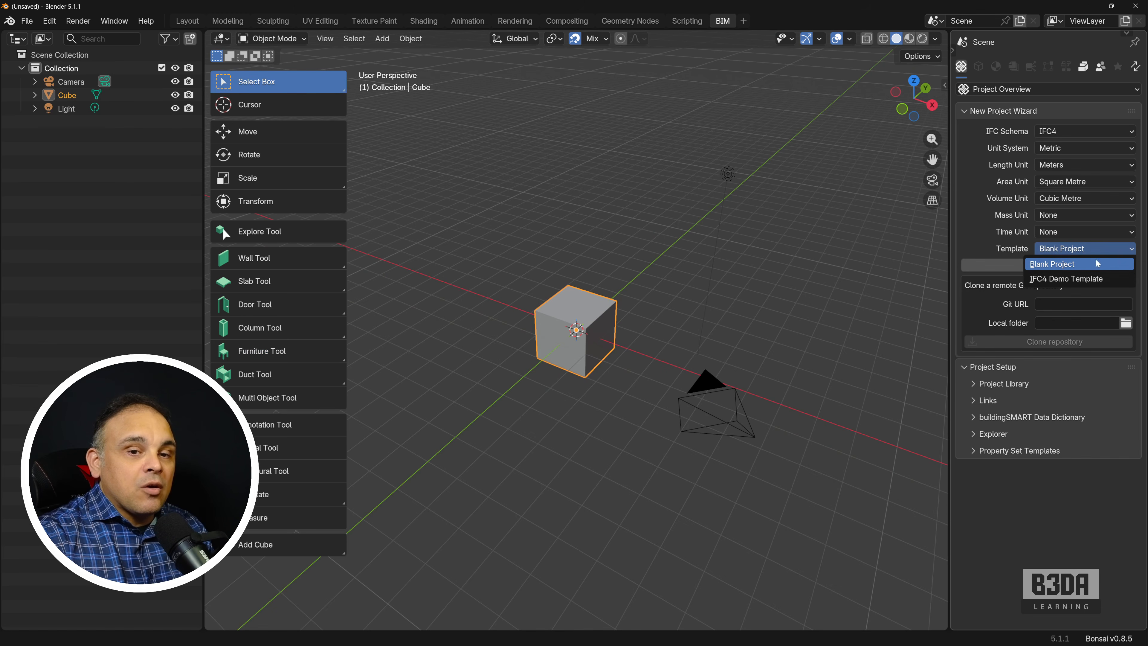
click(1087, 277)
click(1057, 267)
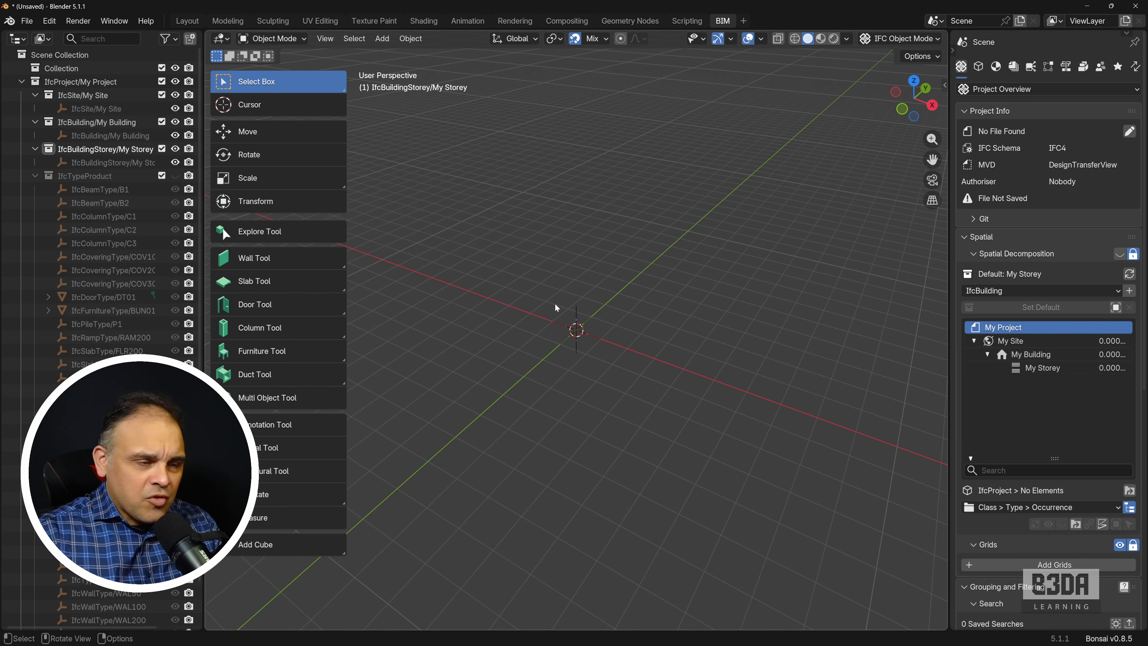
Step: Activate the Furniture Tool in the demo-template project and examine its list of relating types
click(297, 350)
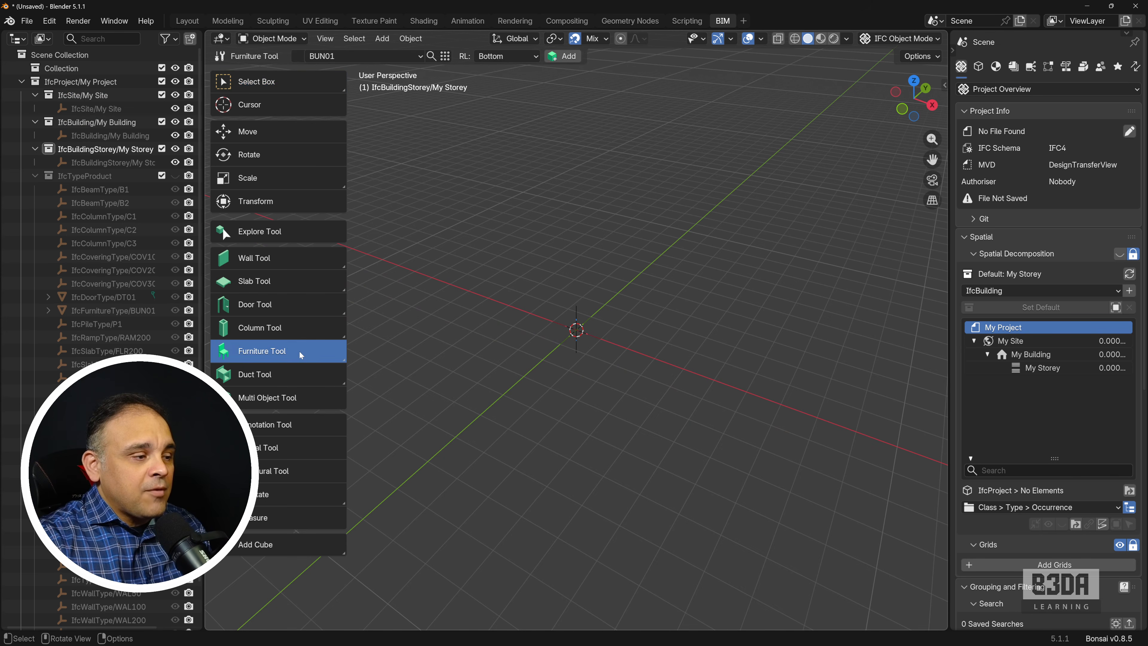
click(413, 56)
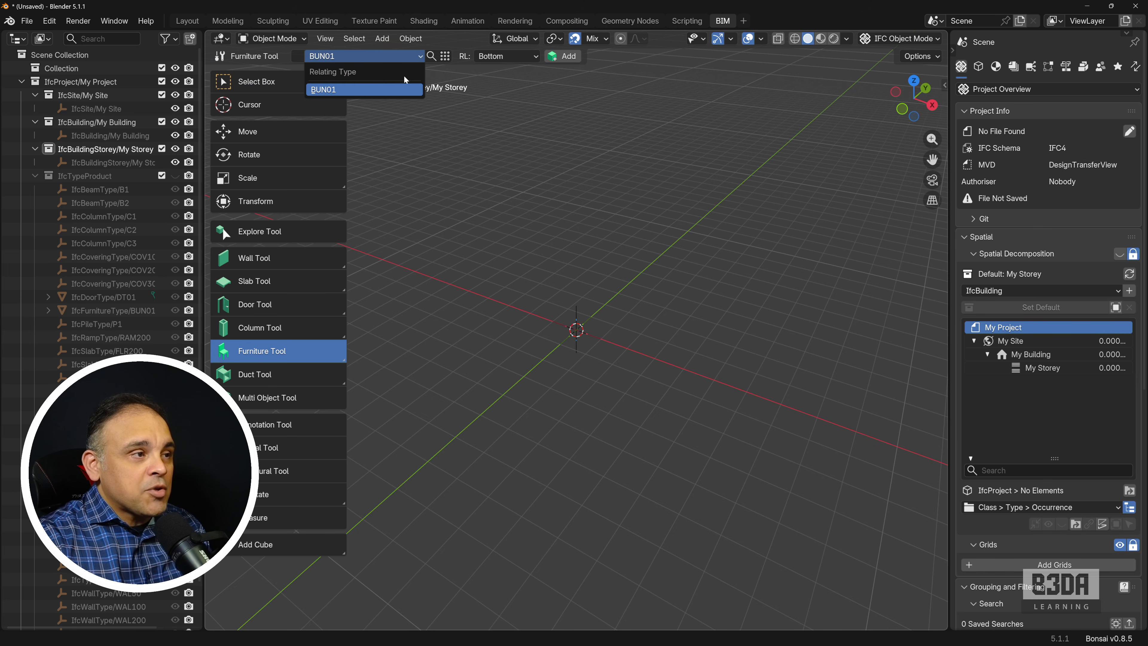
Step: Load newchair.ifc from F:\YT-Production\IFC_Furniture\ as the custom project library
click(373, 91)
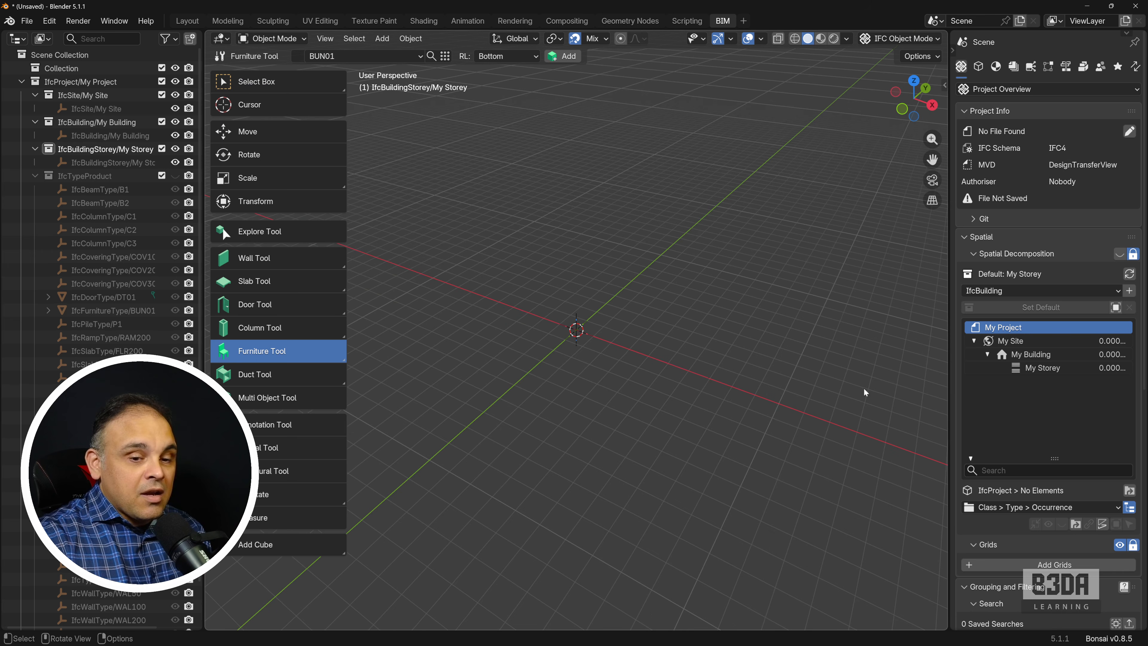
scroll(1013, 271, down, 15)
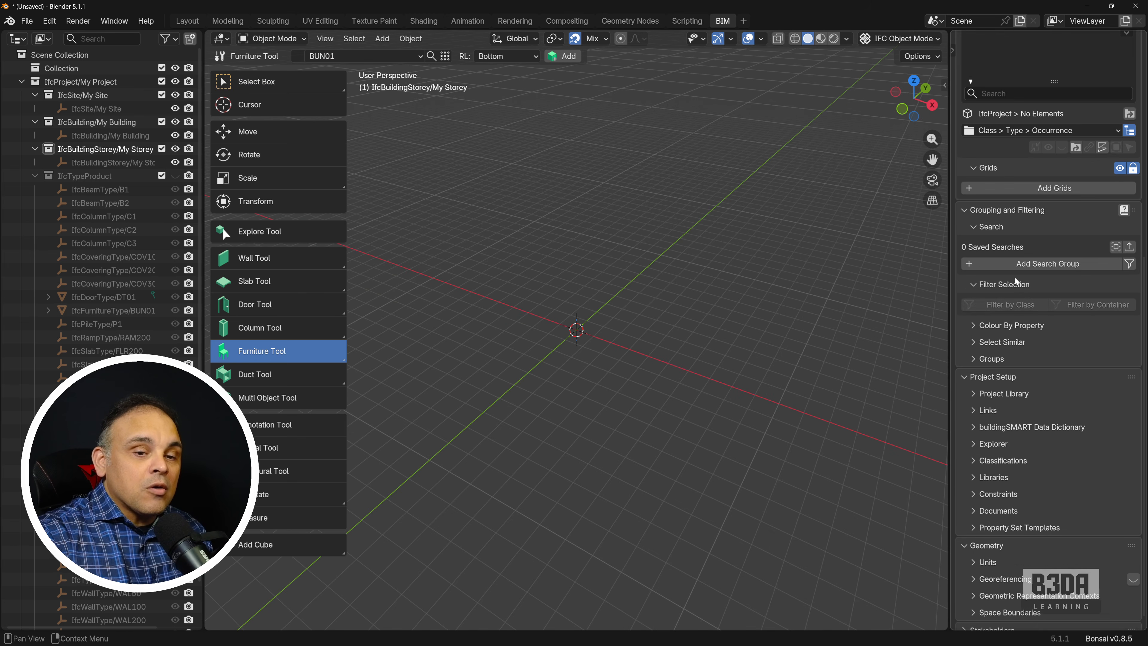
scroll(1015, 281, down, 1)
click(974, 384)
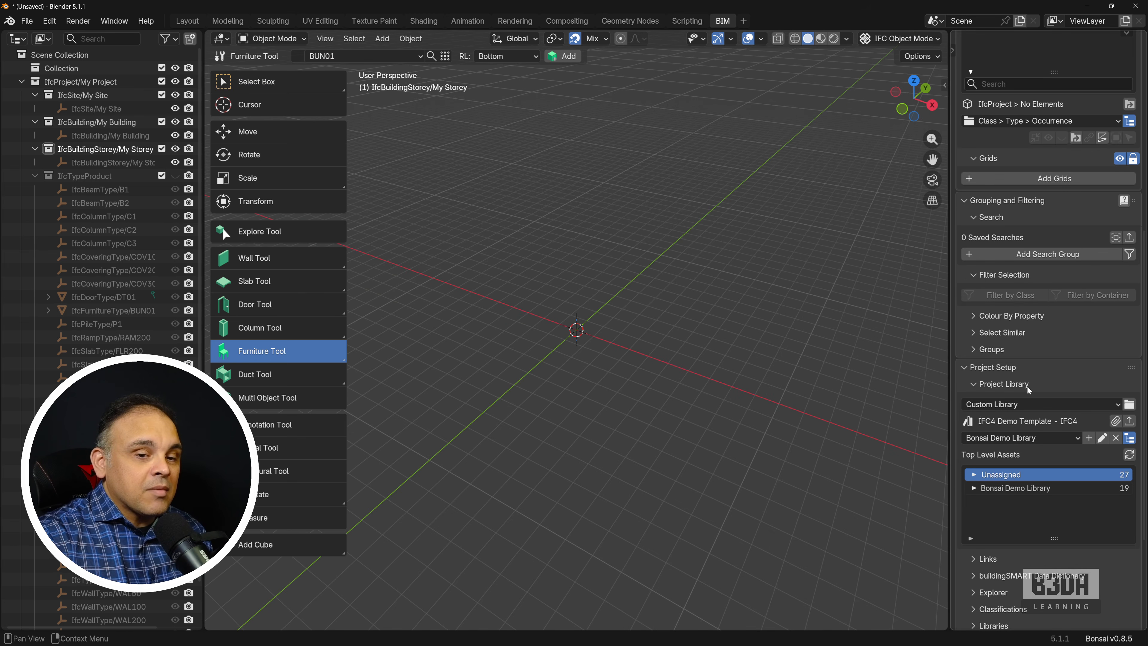
click(1129, 405)
click(429, 205)
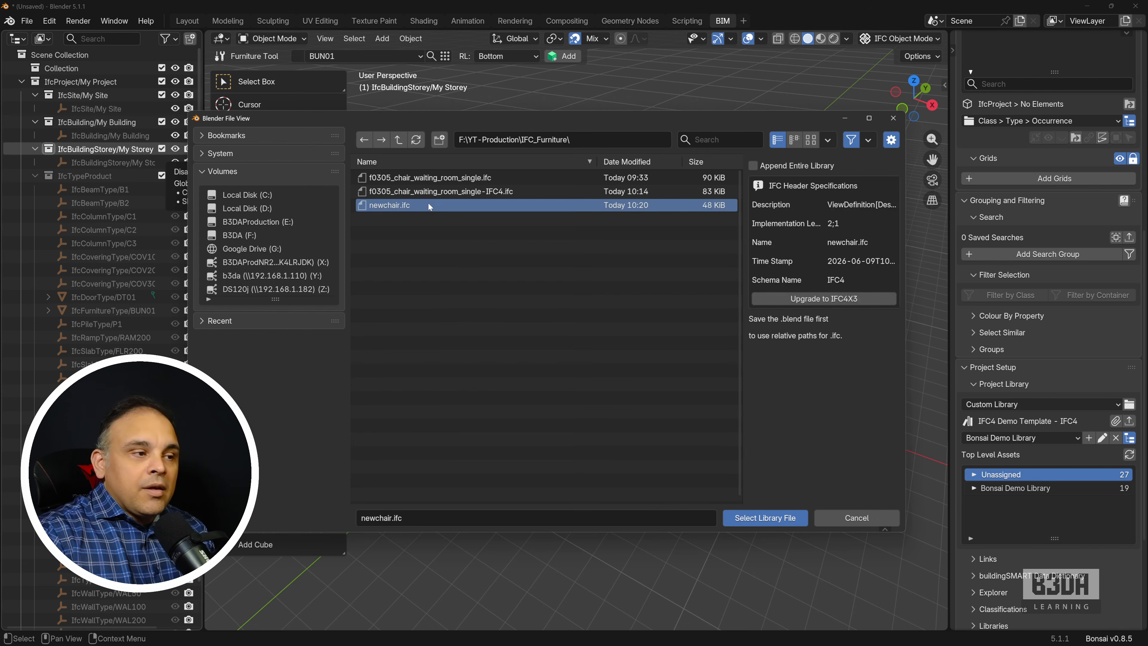
click(771, 518)
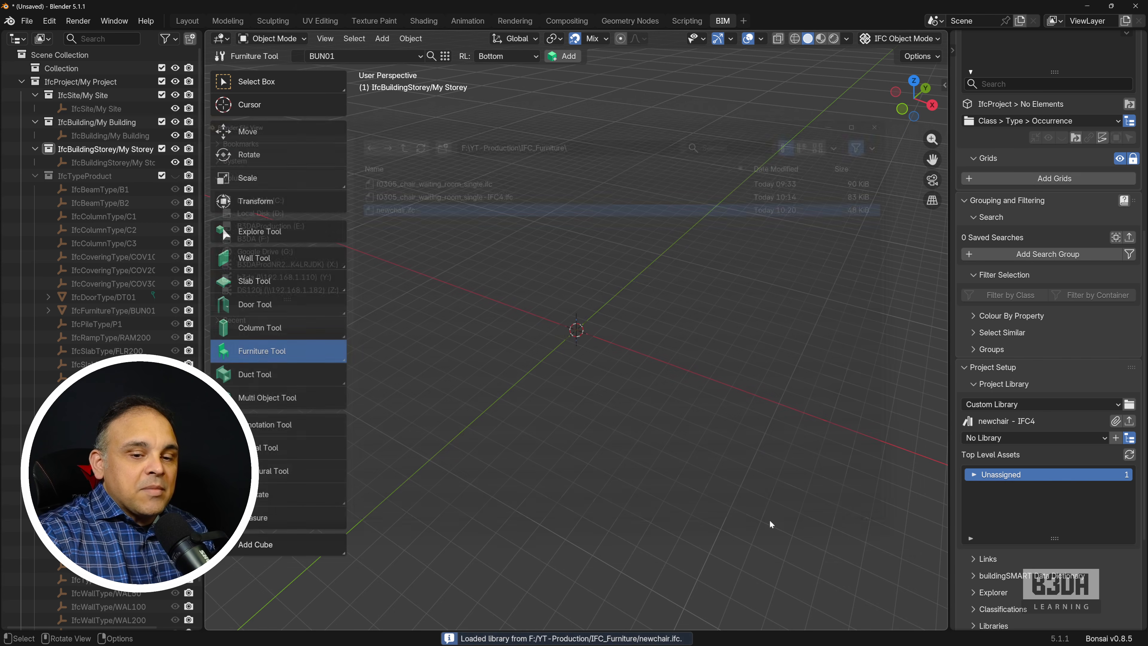
Step: Browse the library's unassigned types down to IfcFurnitureType and append F0305 - Chair, Waiting Room, Single to the project
click(975, 476)
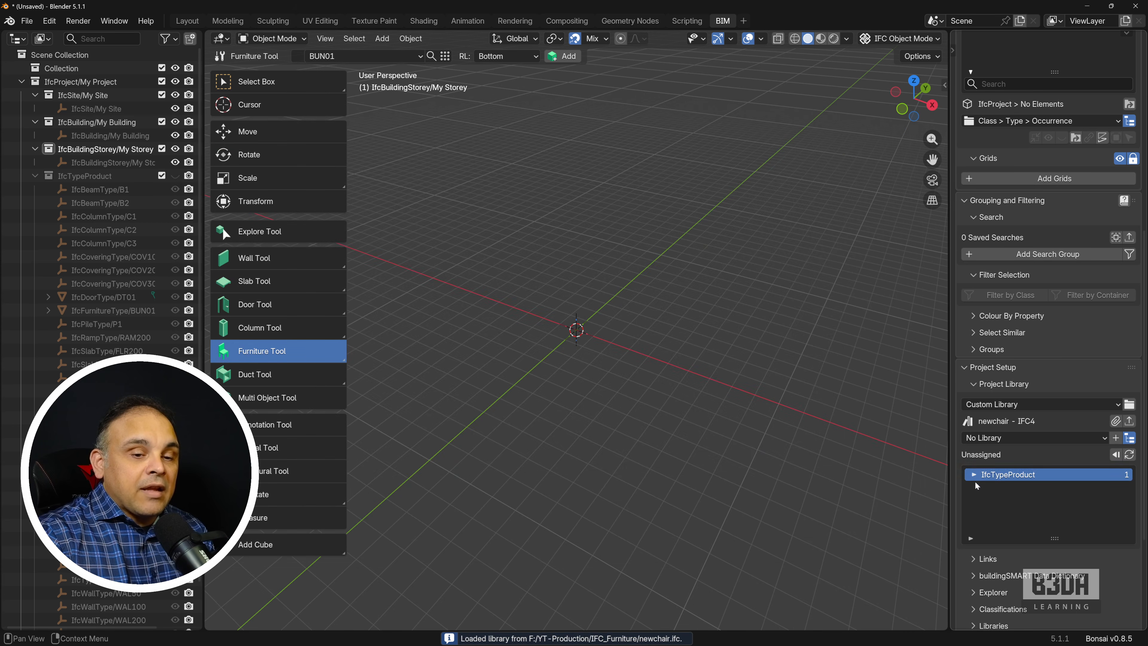
click(975, 477)
click(974, 479)
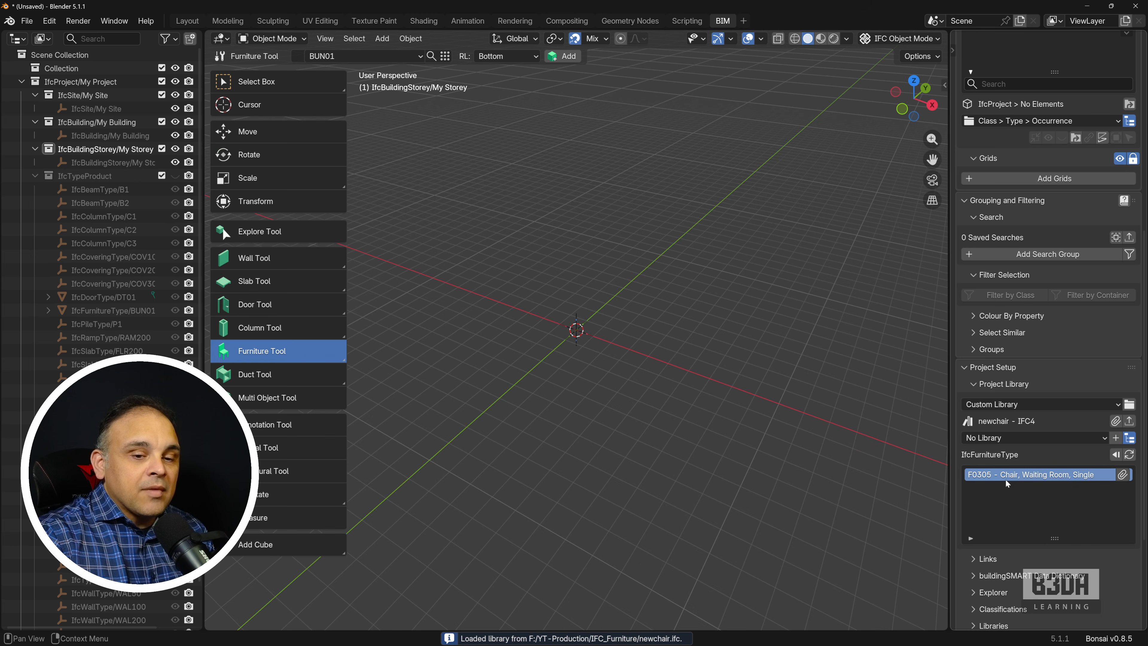
click(1123, 475)
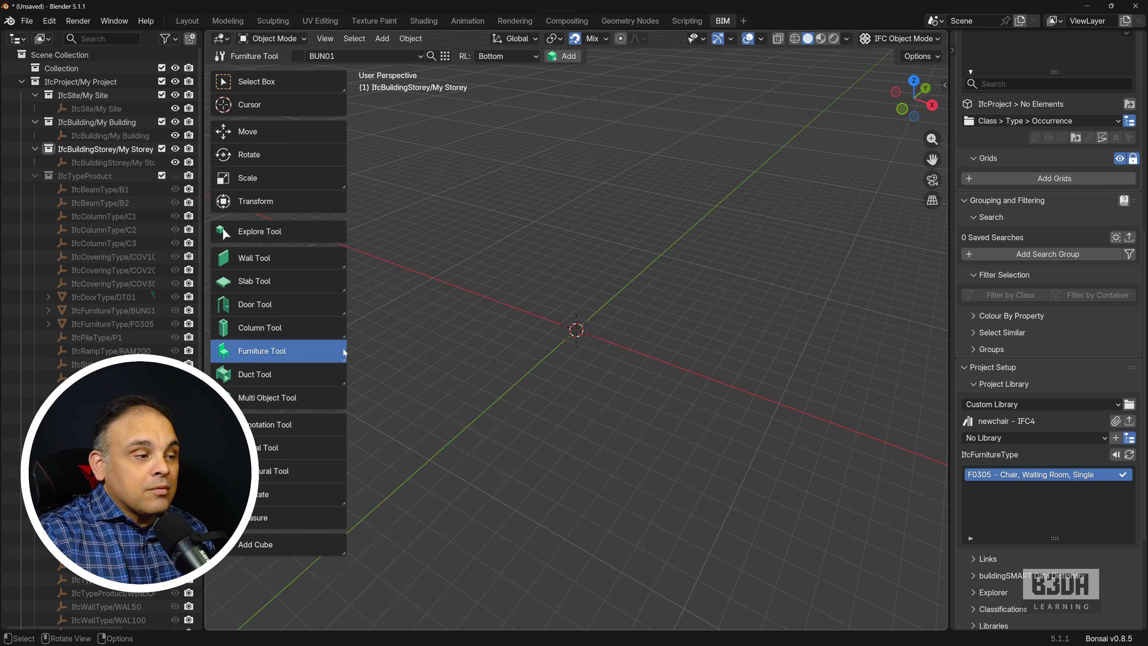
Step: Set the Furniture Tool's relating type to F0305 - Chair, Waiting Room, Single
click(420, 56)
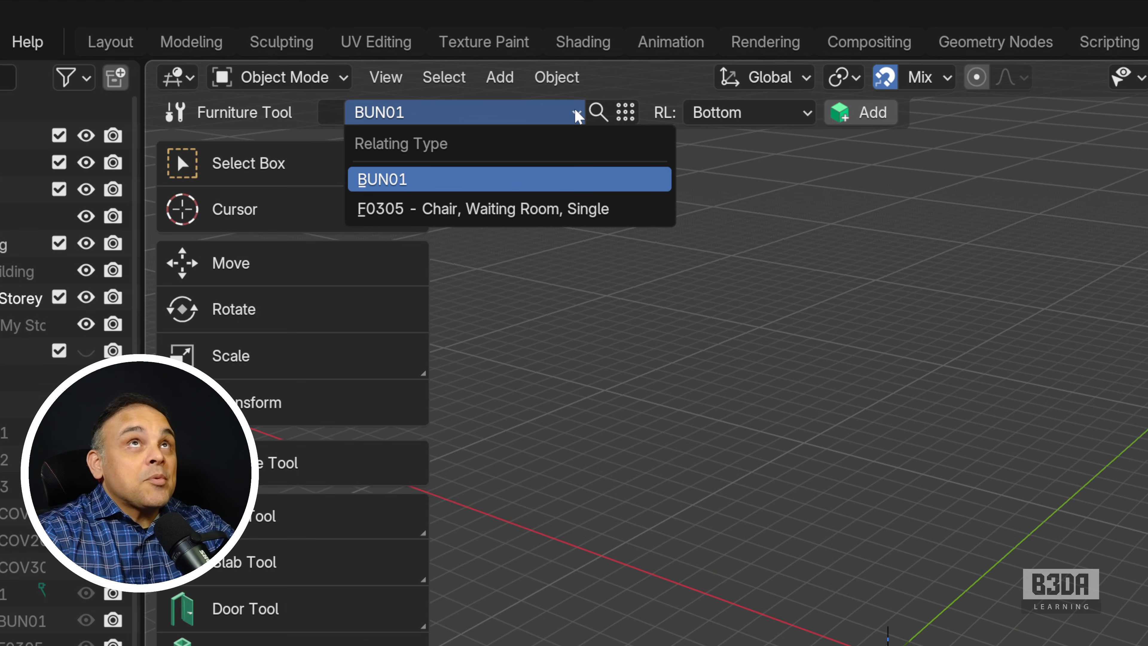
click(575, 109)
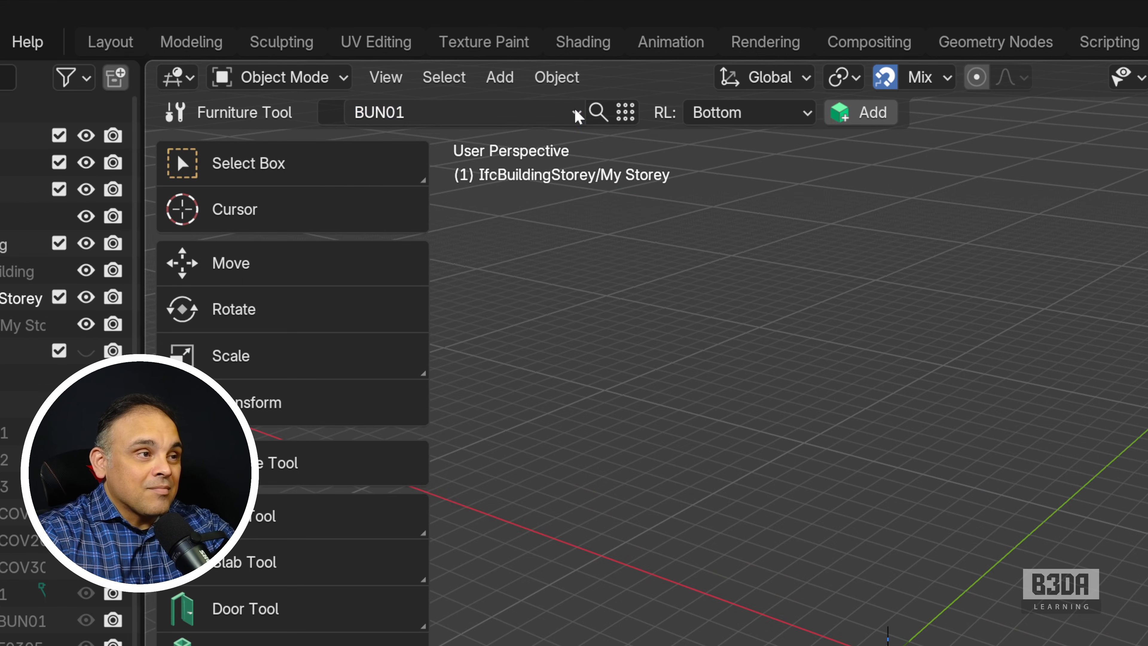
click(575, 110)
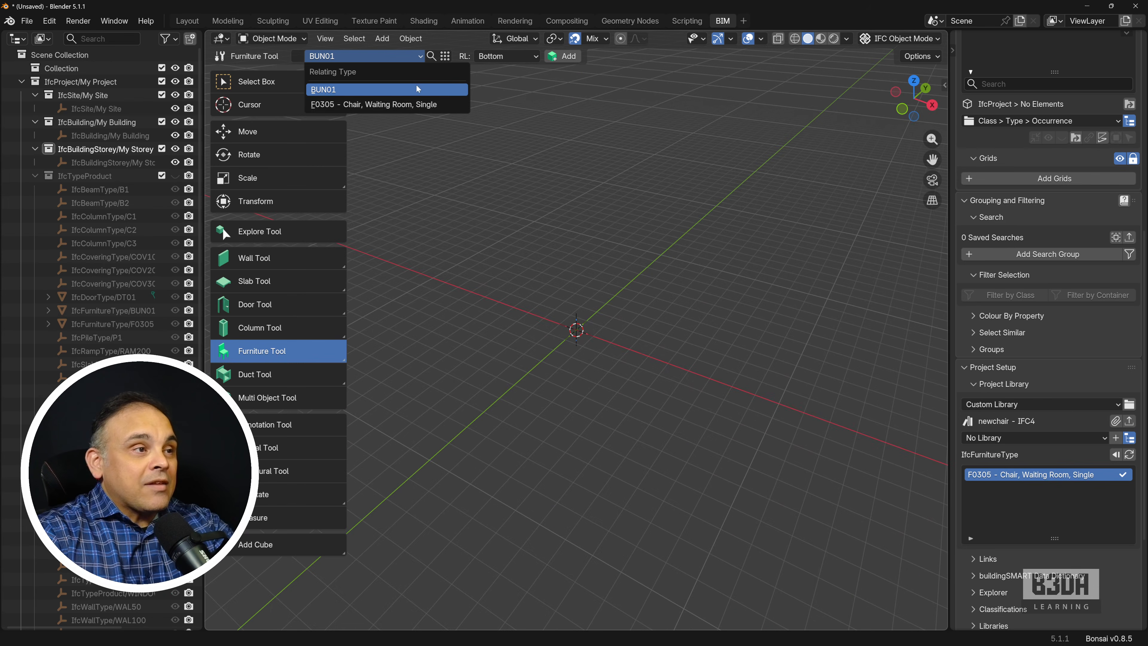
click(422, 104)
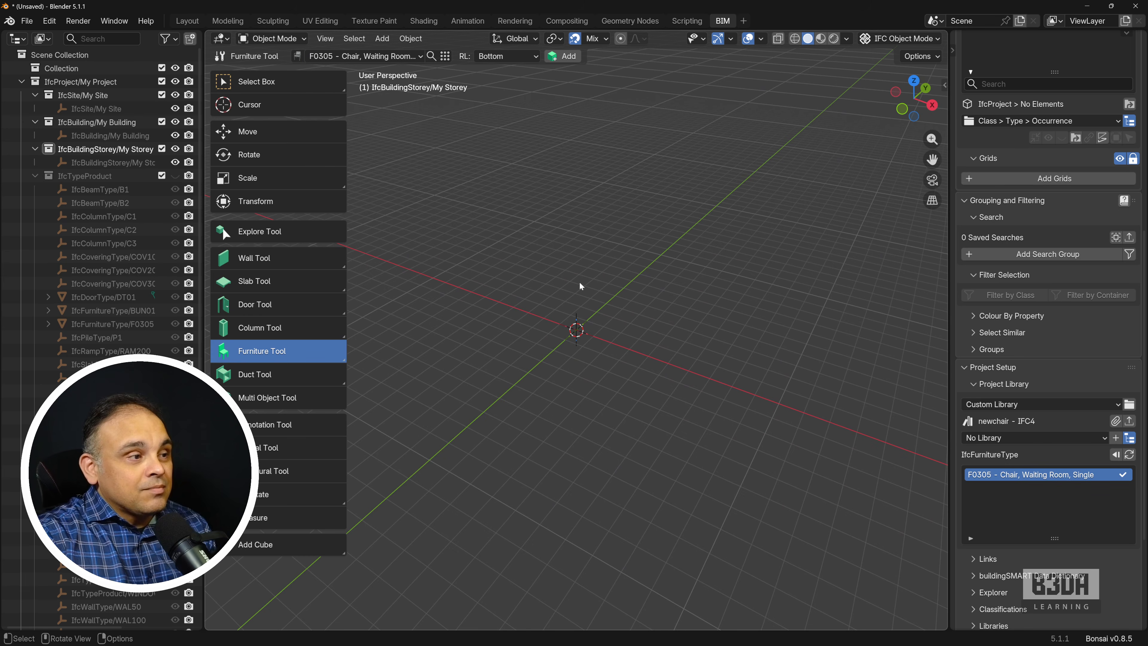
Step: Place twelve occurrences of the waiting room chair at scattered points around the origin on My Storey
key(shift+a)
click(657, 310)
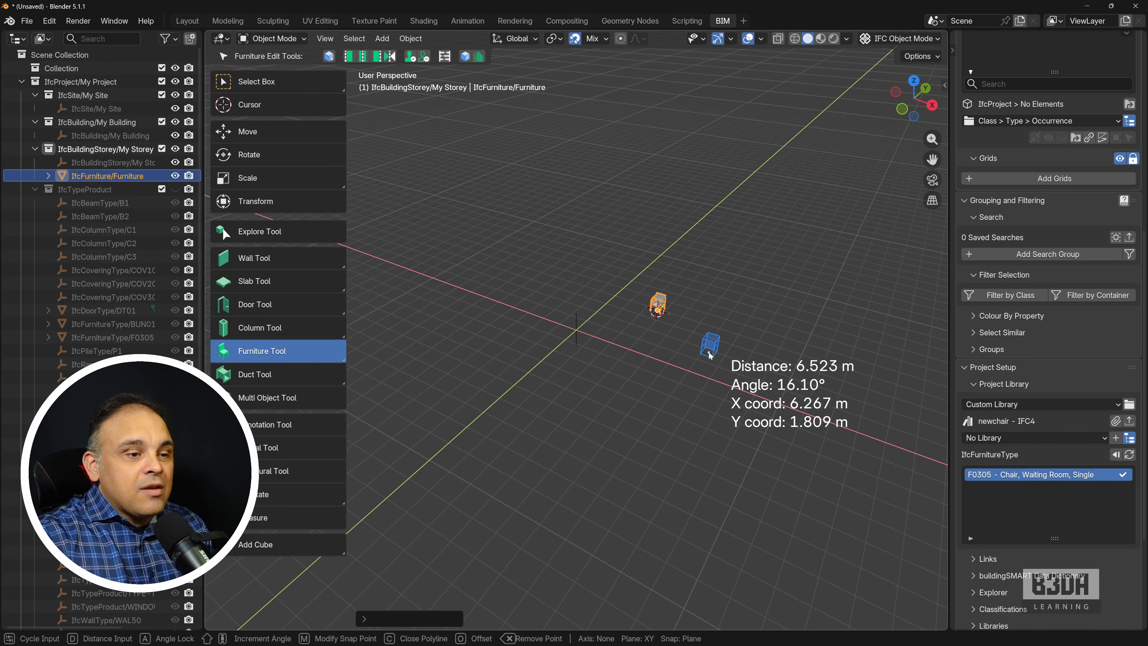
click(709, 352)
click(677, 422)
click(514, 399)
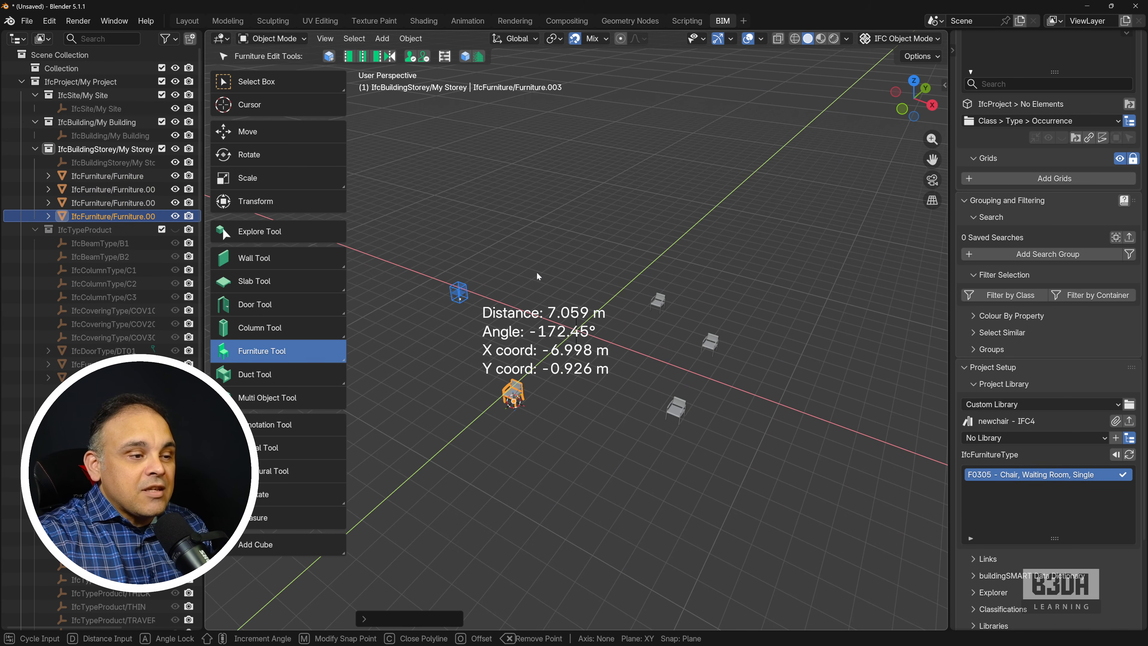
click(459, 302)
click(555, 258)
click(571, 349)
click(541, 322)
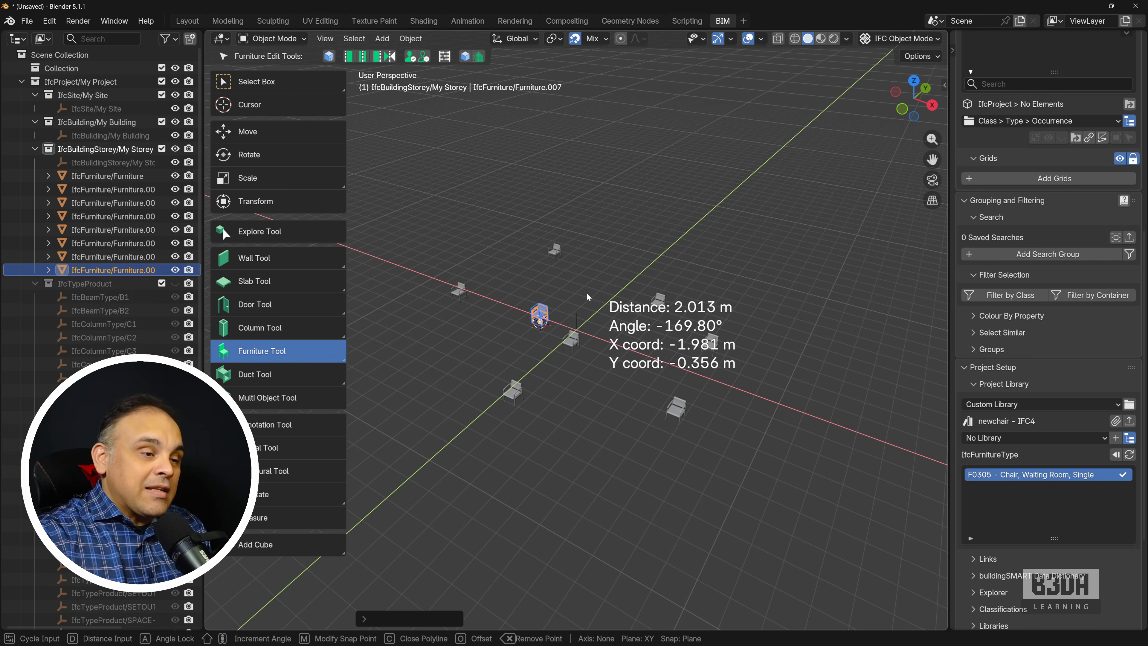
click(587, 292)
click(599, 316)
click(599, 316)
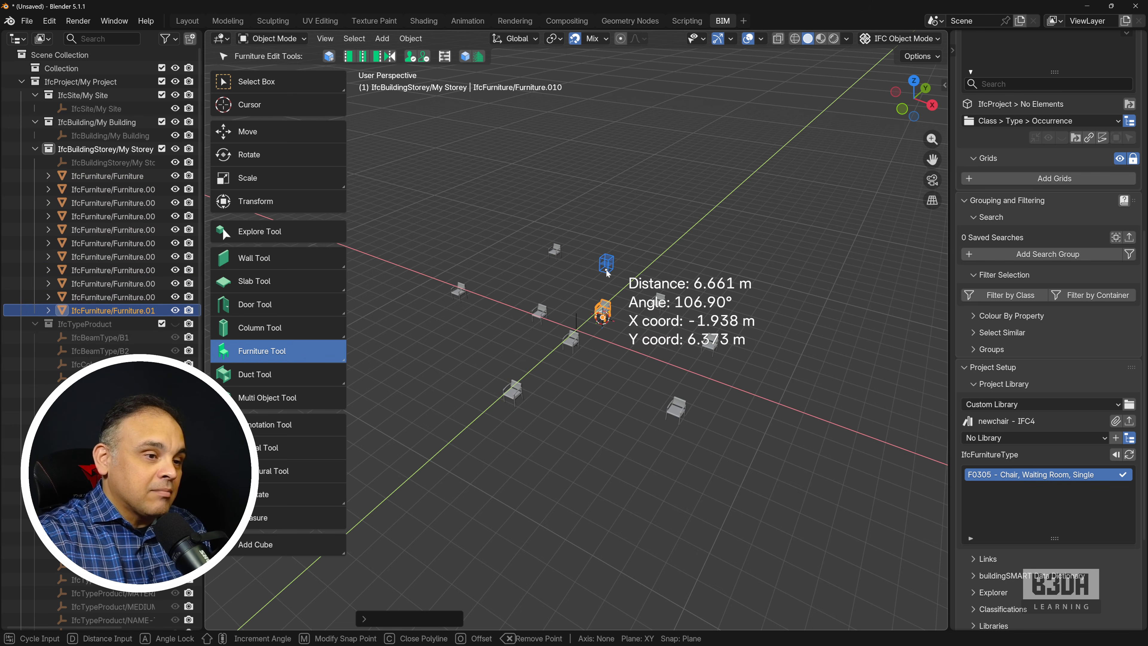
key(Escape)
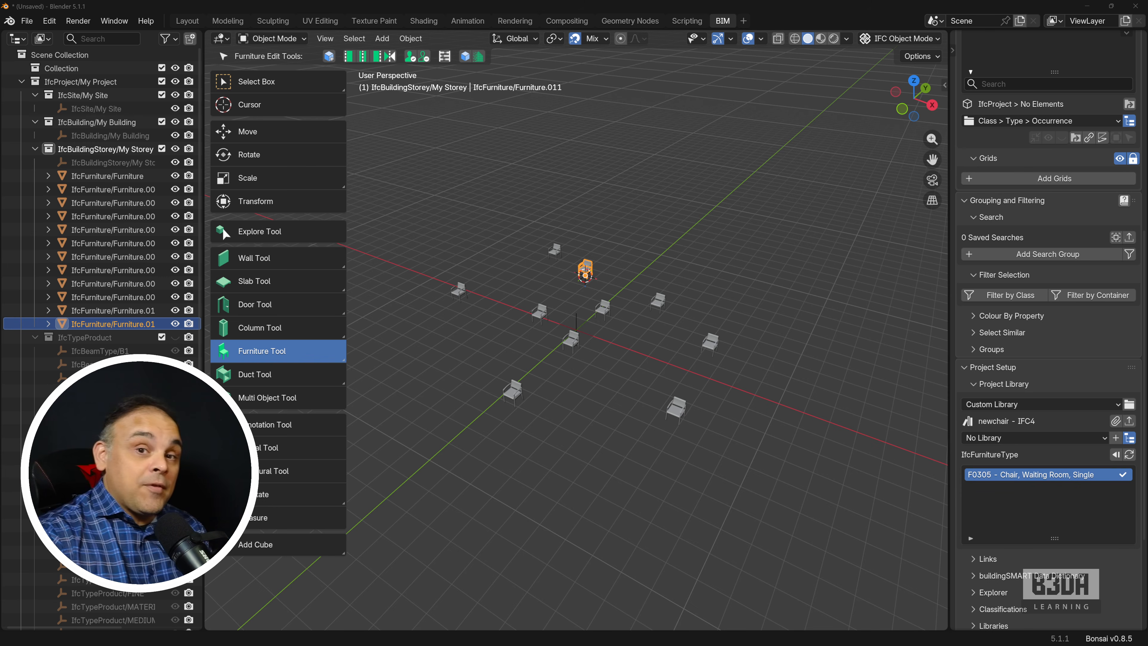
Step: Switch to the web browser and view the Precise Modeling course, Floor Plans to CAD-Style PDFs course and Blender Rendering with Cycles book pages
drag(905, 0, 770, 85)
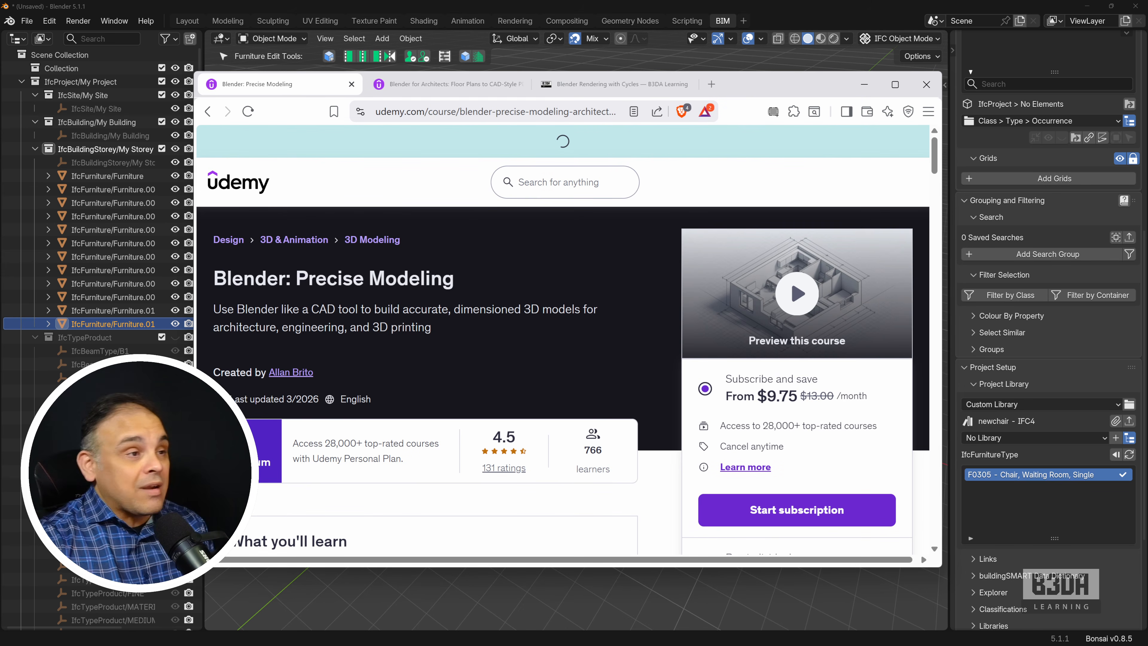
click(443, 86)
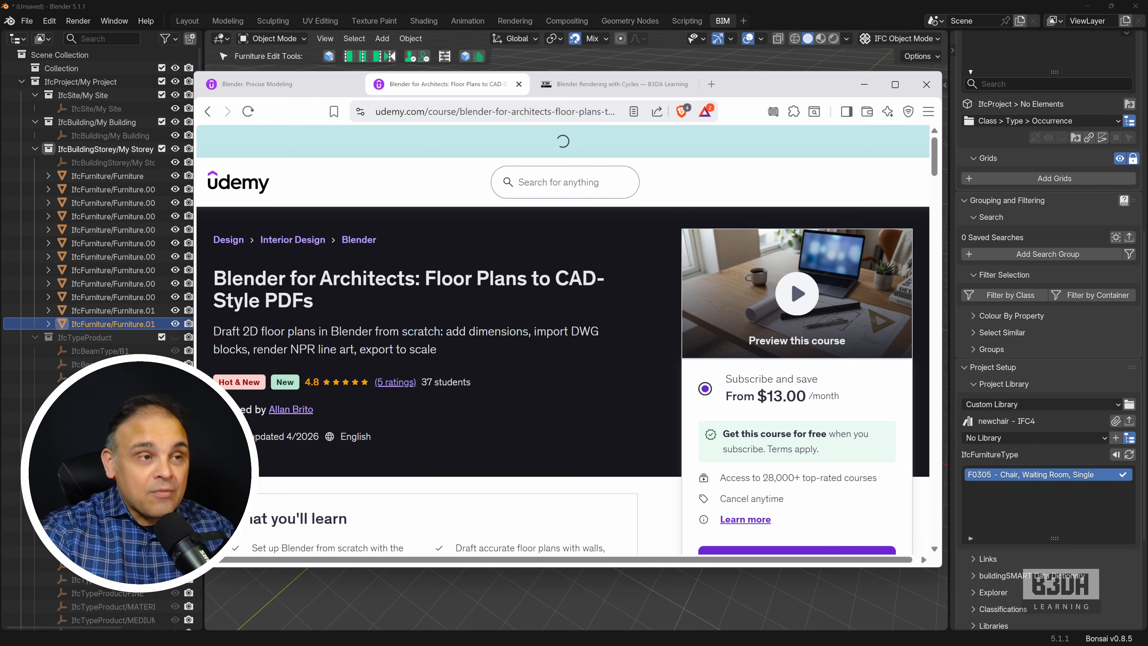
click(604, 85)
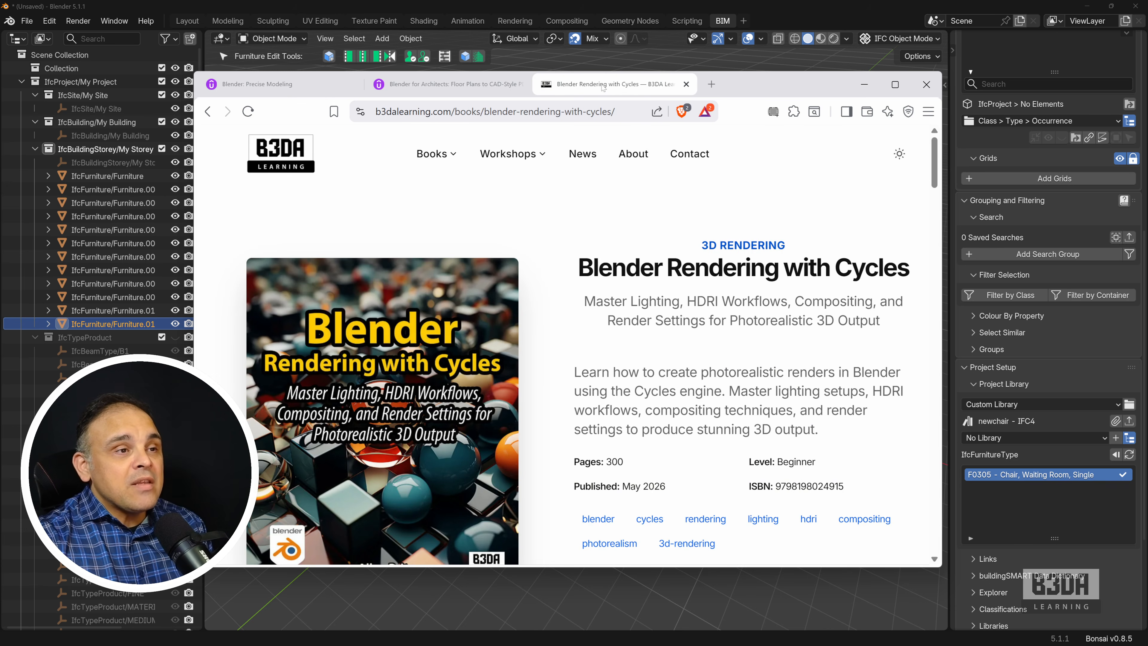